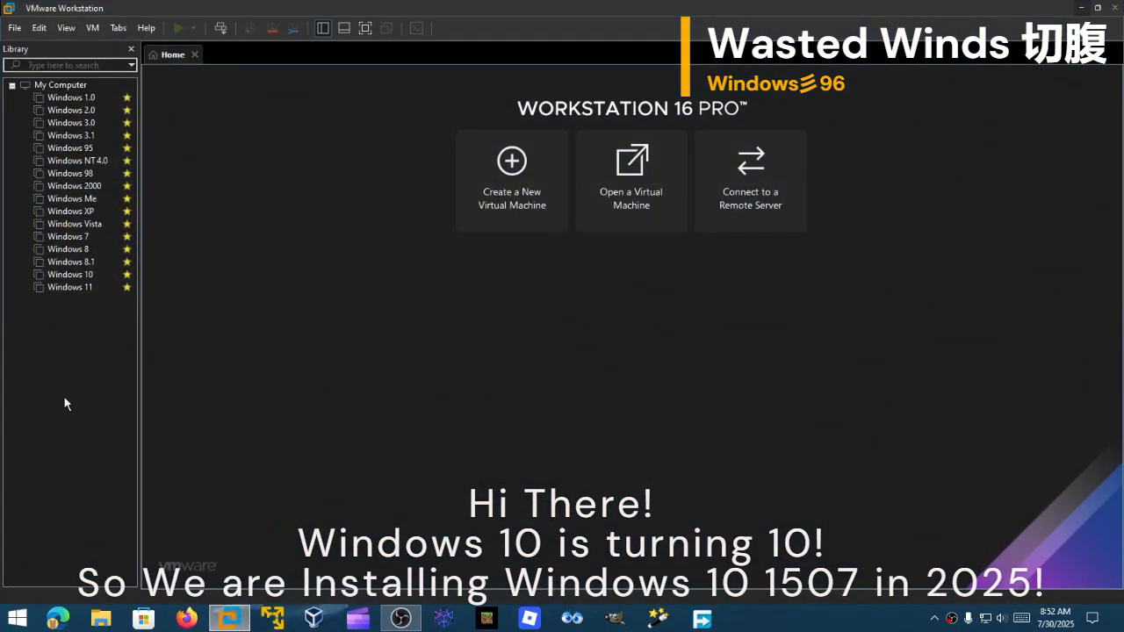
Choose New Virtual Machine from the Library's right-click menu
right_click(64, 392)
left_click(157, 400)
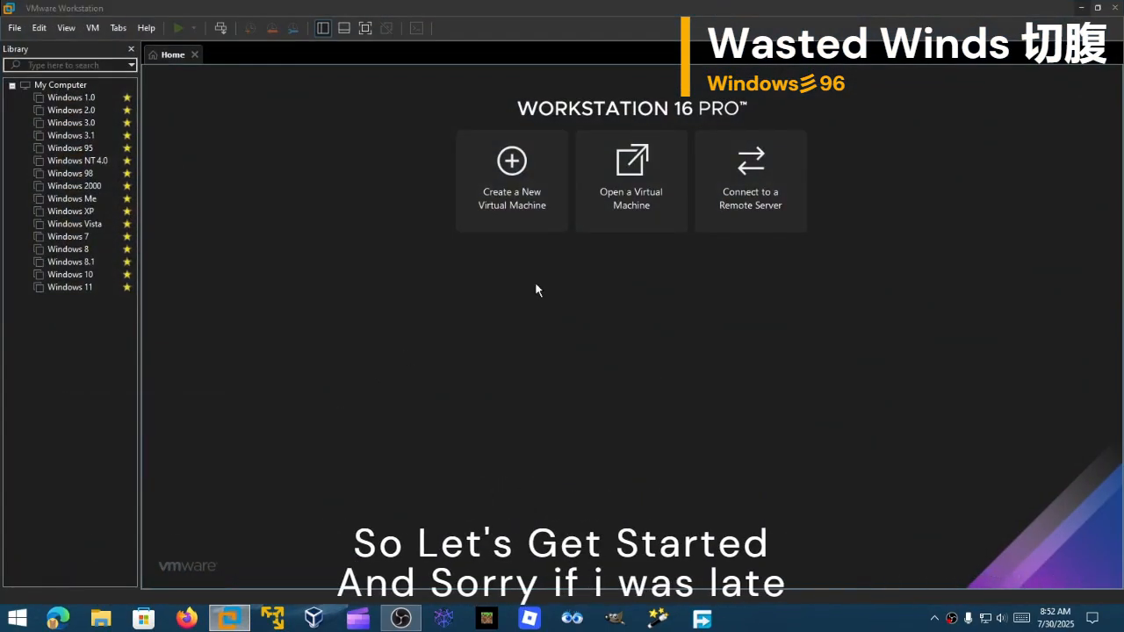
Complete the New Virtual Machine Wizard, attaching the Windows installation ISO and adjusting memory
left_click(634, 440)
left_click(619, 439)
left_click(623, 439)
left_click(626, 441)
left_click(629, 440)
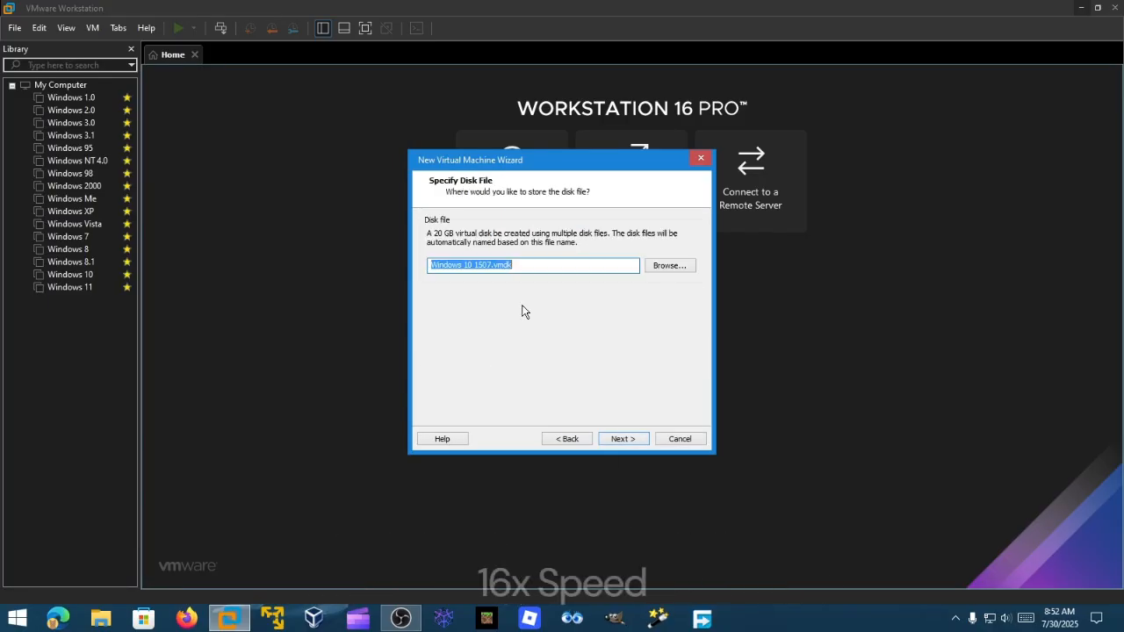
left_click(363, 132)
left_click(371, 319)
double_click(449, 195)
left_click(342, 108)
mouse_move(583, 231)
left_mouse_down()
mouse_move(584, 220)
mouse_move(584, 232)
left_mouse_up()
left_click(736, 539)
left_click(627, 440)
Rename the new Windows 10 1507 VM to 'Windows 10 10th Anniversary' in the Library
left_click(195, 55)
left_click(105, 301)
left_click(112, 300)
key("BackSpace")
key("BackSpace")
key("BackSpace")
key("BackSpace")
type("10th Ann")
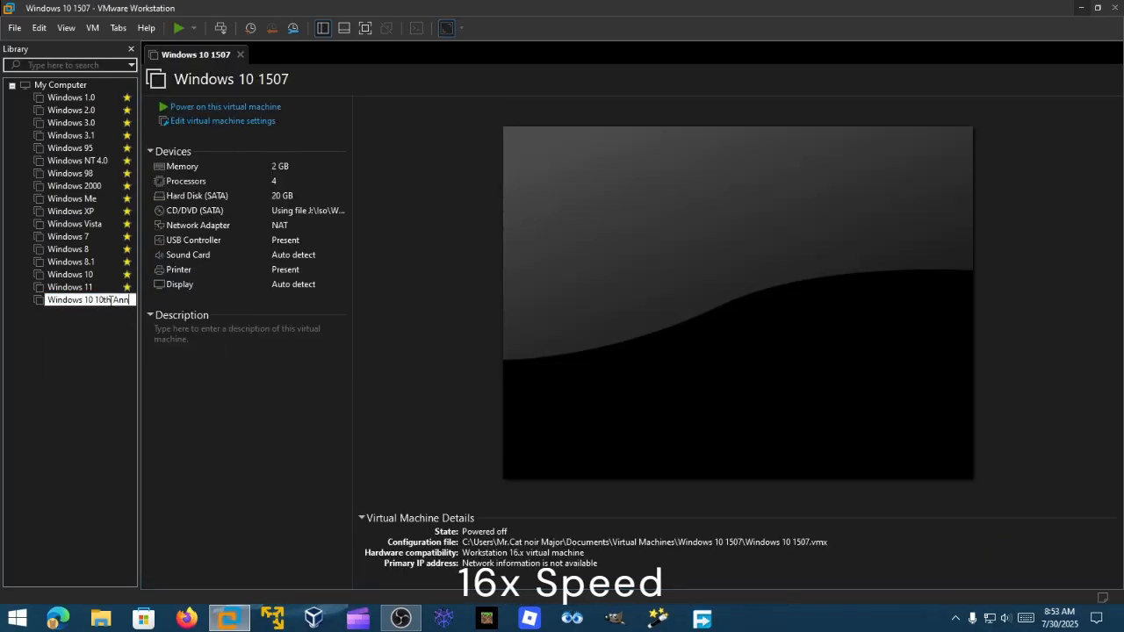
left_click(70, 287)
left_click(323, 52)
Power on the VM and start the Windows 10 installation
left_click(225, 107)
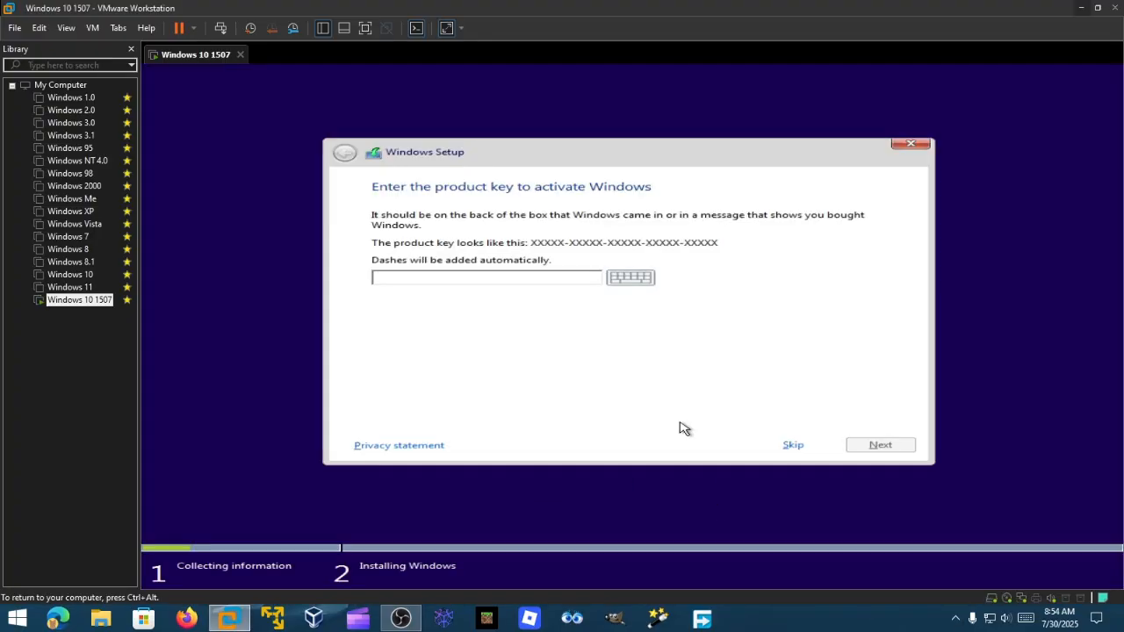
left_click(787, 445)
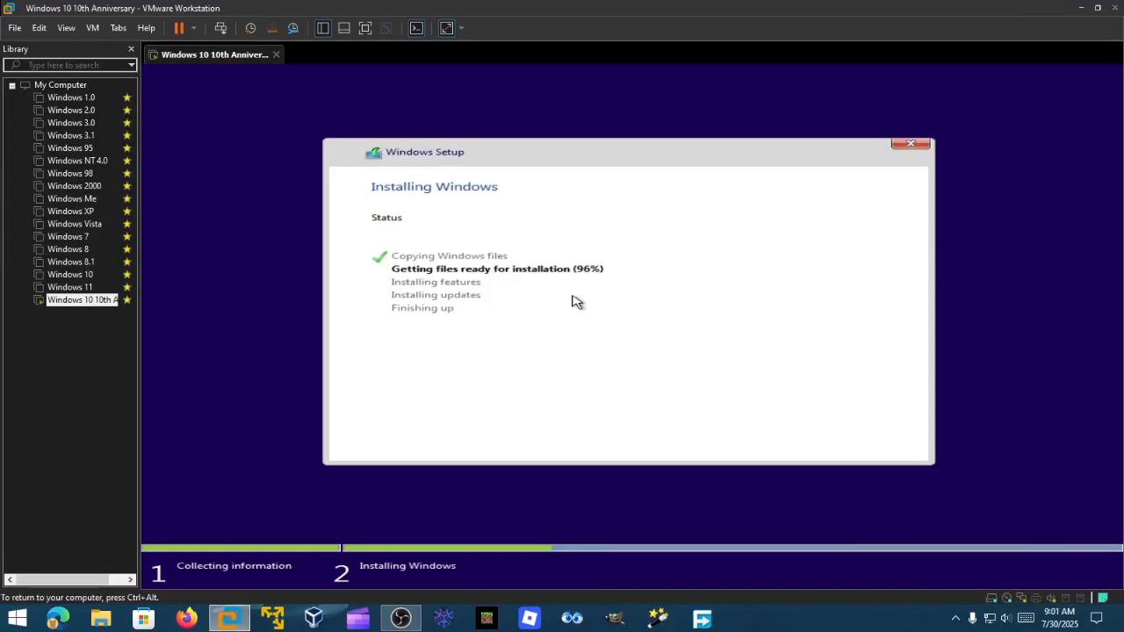
key("shift+F10")
type("happy")
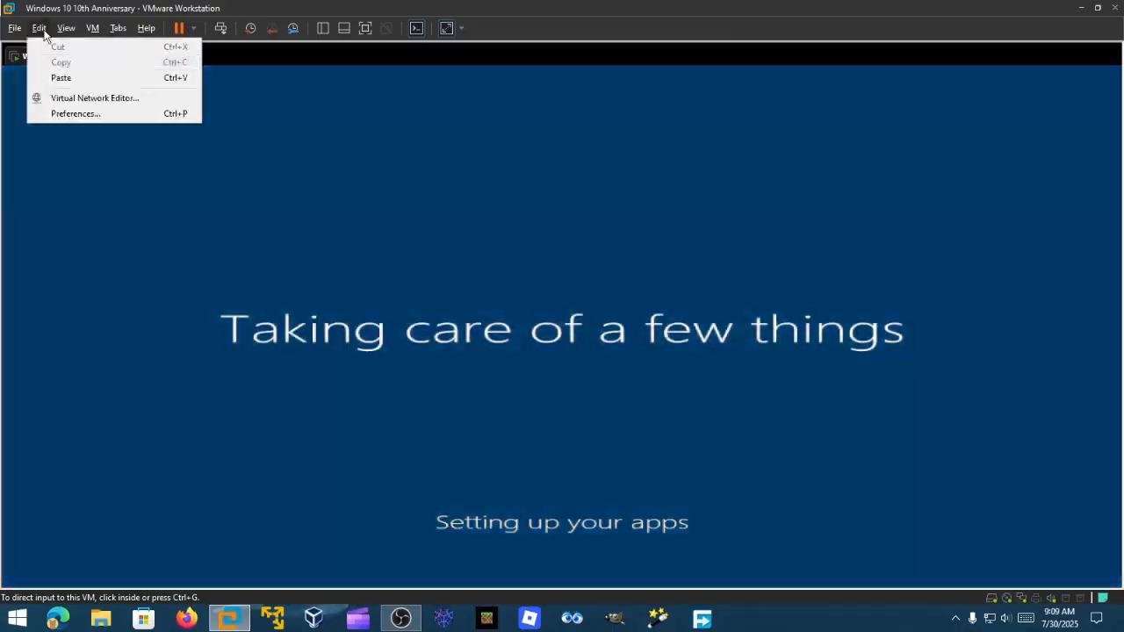
Review the Display page in VMware Preferences, then close Preferences
left_click(52, 113)
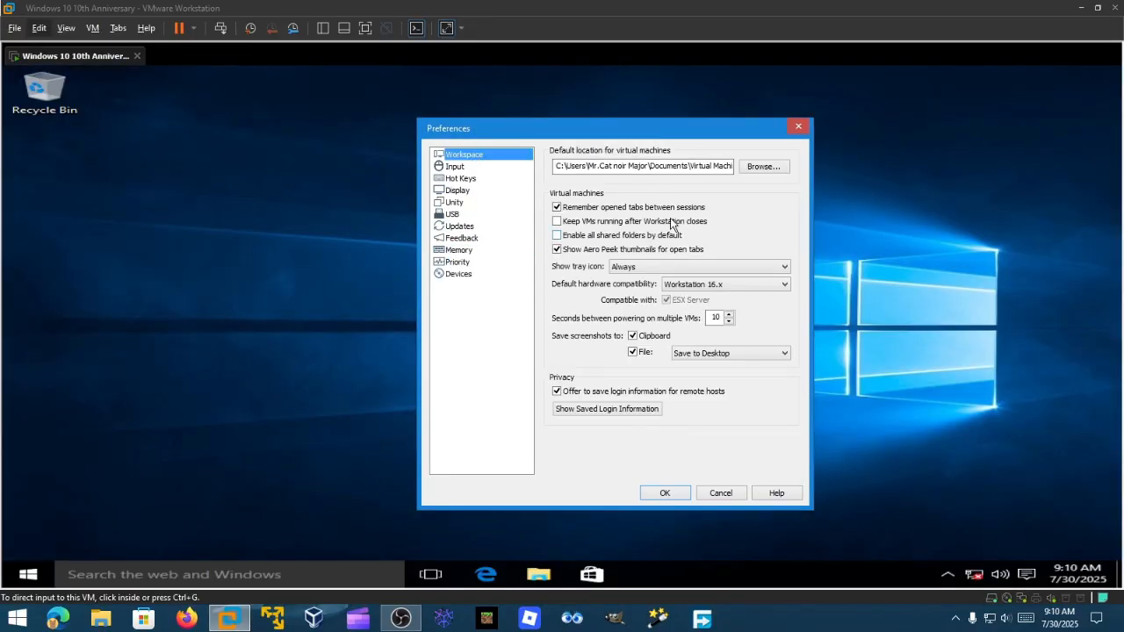
left_click(668, 490)
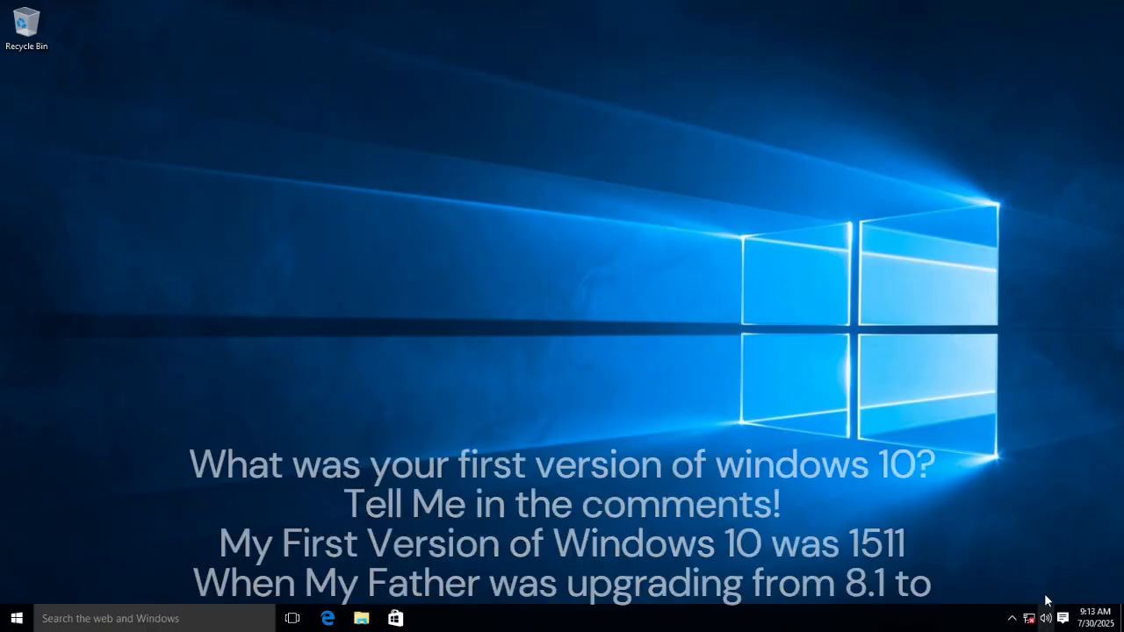
Run winver to check the guest's Windows version, then close About Windows
left_click(1044, 618)
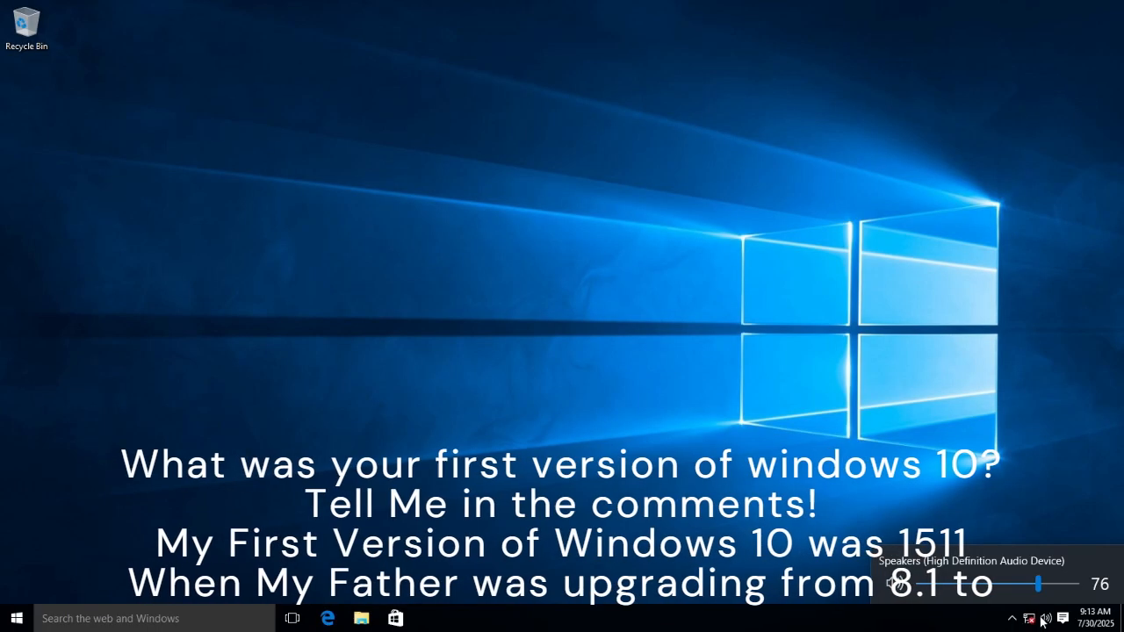
key("super+r")
type("winver")
key("Return")
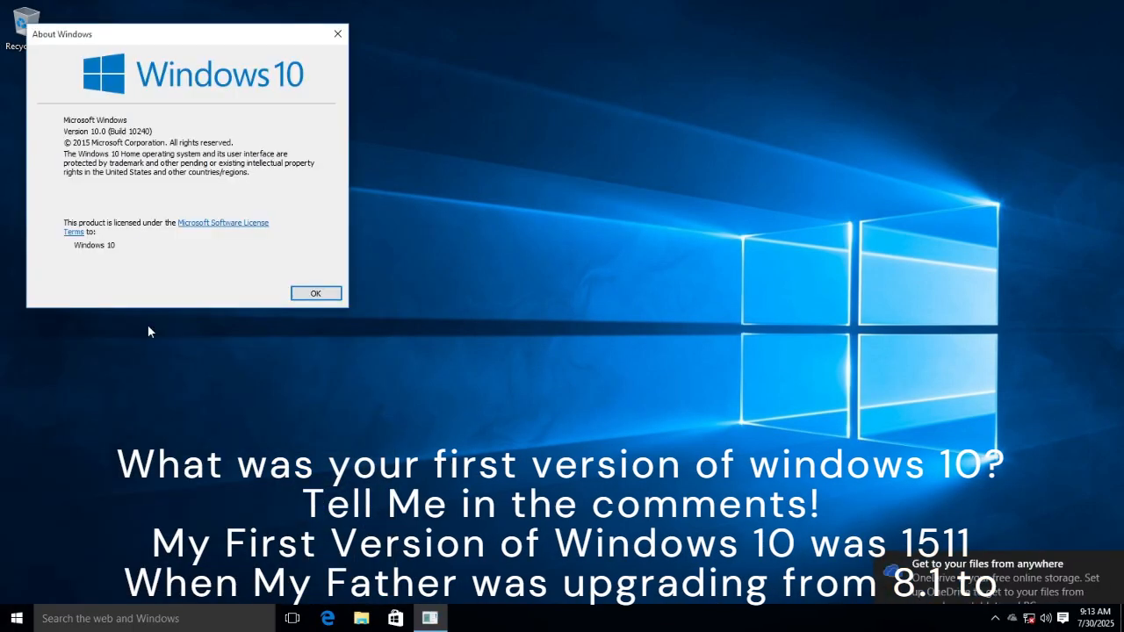
left_click(338, 34)
key("ctrl+alt")
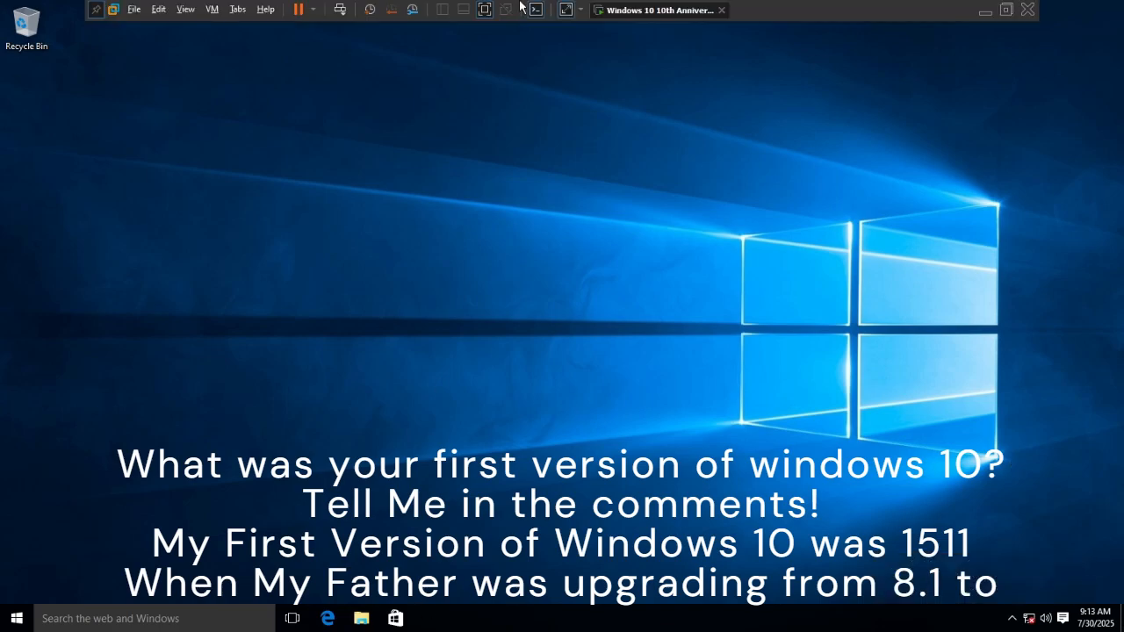
Turn off live updates on a Start menu tile
key("super")
scroll(239, 330, "down", 3)
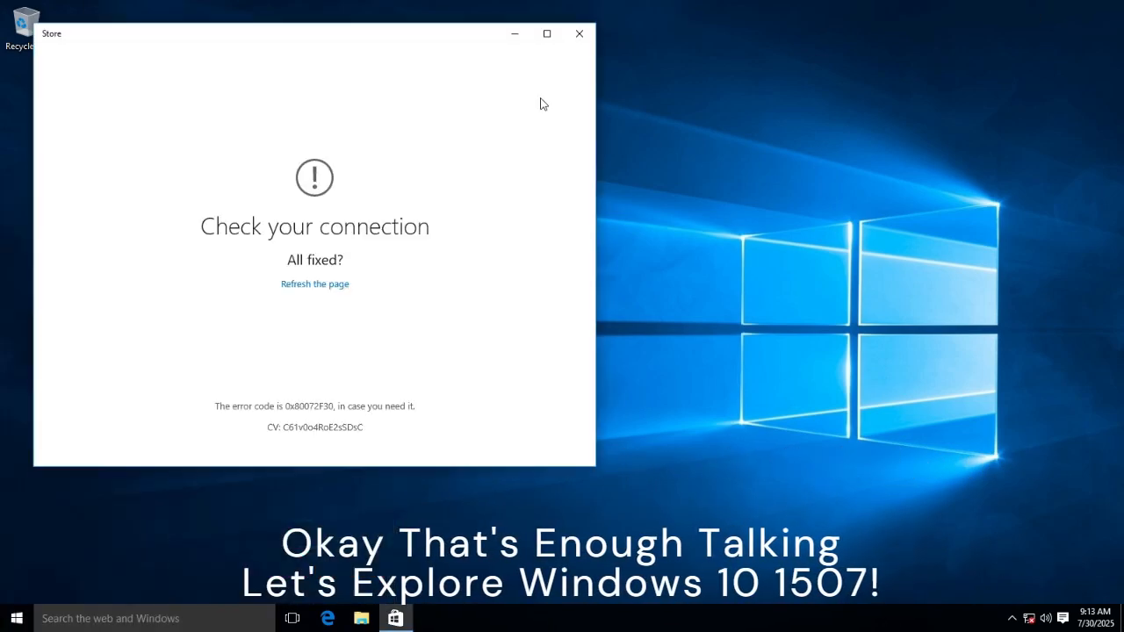
left_click(580, 33)
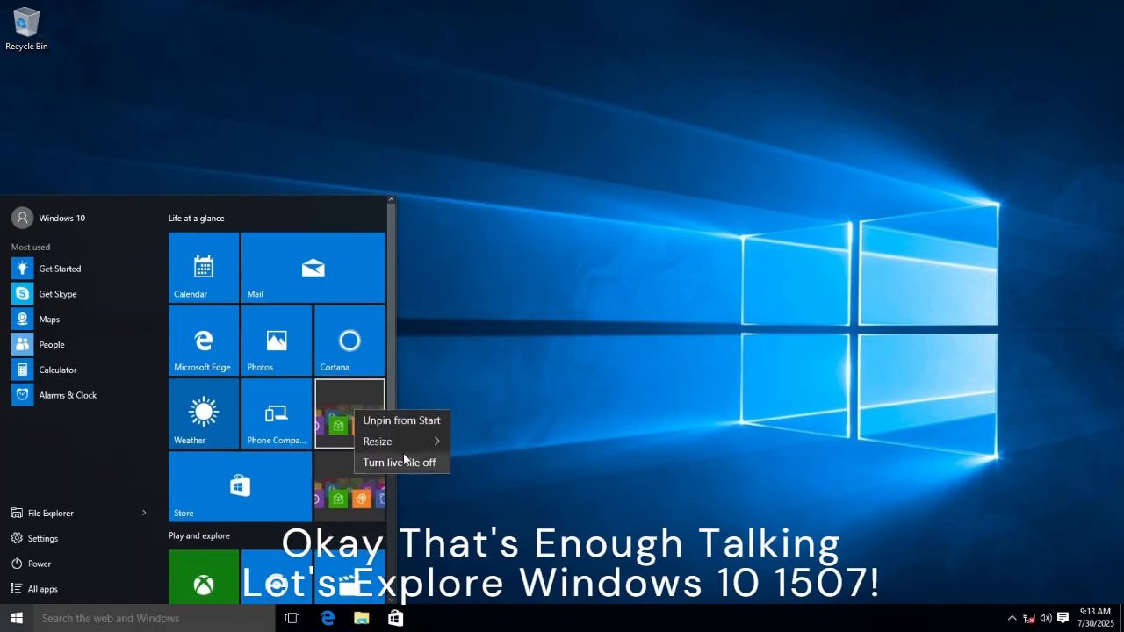
left_click(396, 462)
scroll(345, 505, "down", 3)
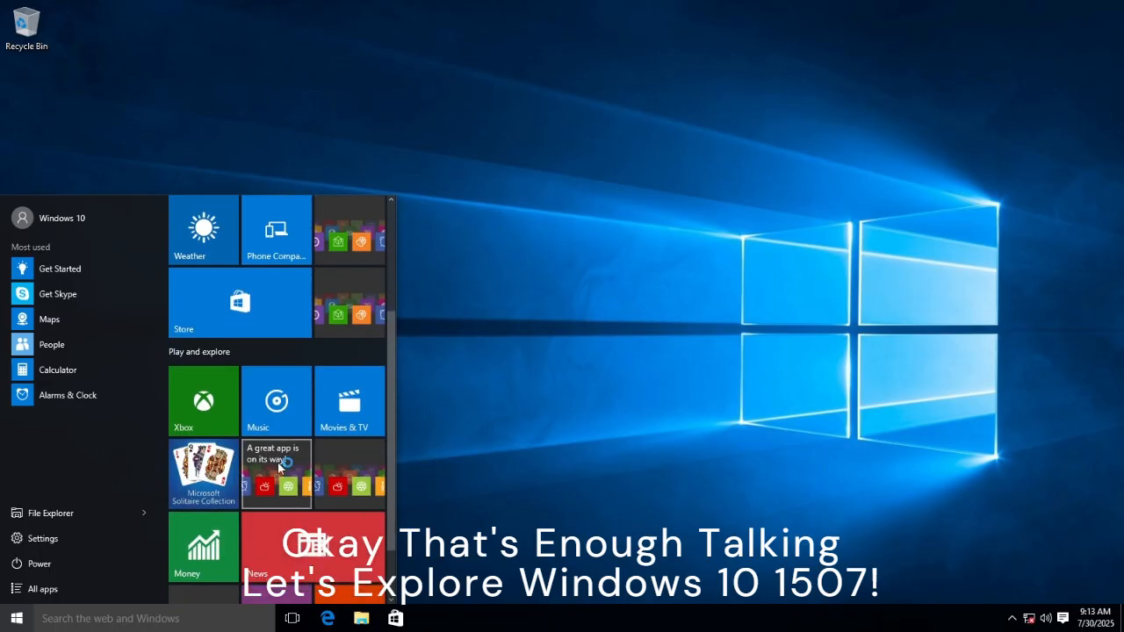
scroll(264, 553, "down", 1)
right_click(210, 540)
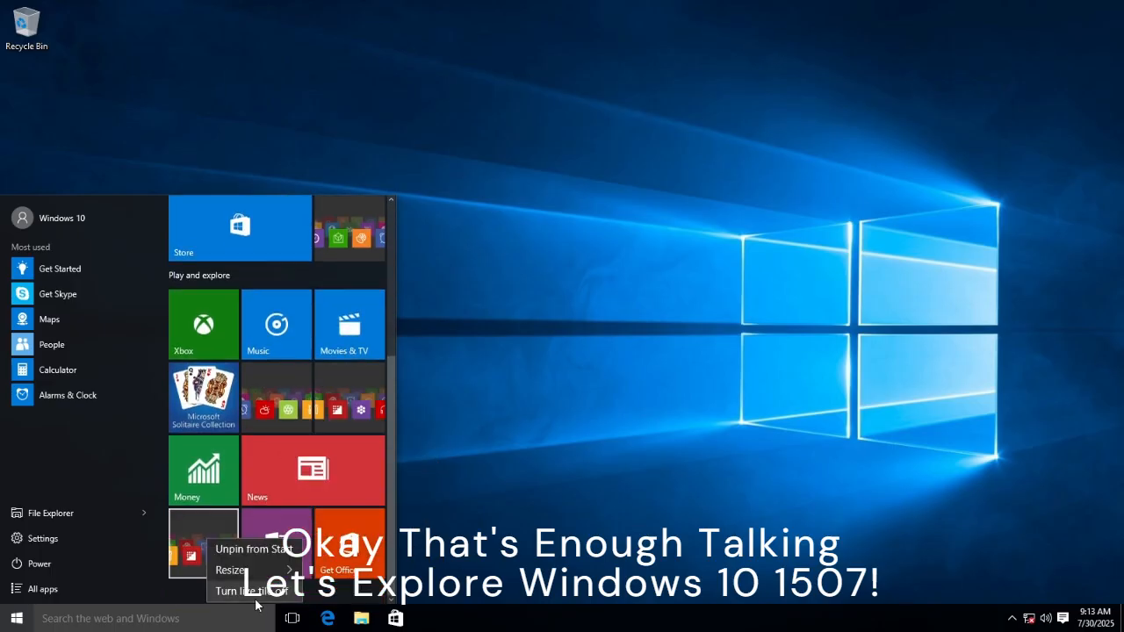
Launch Alarms & Clock from All apps, then close the open app windows
left_click(66, 589)
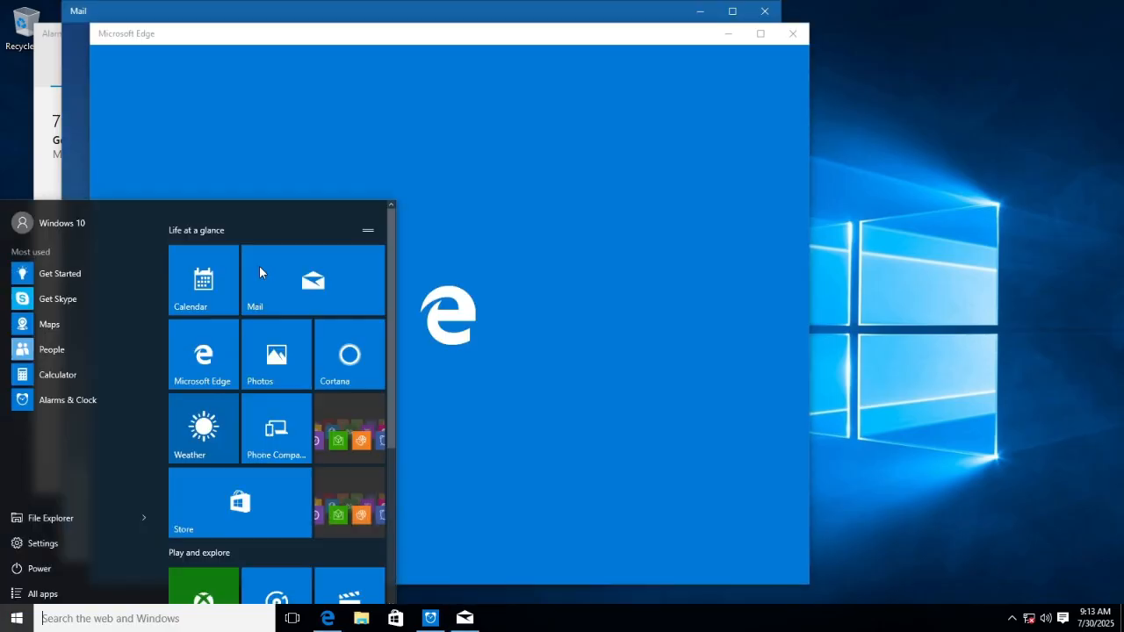
left_click(201, 281)
mouse_move(493, 12)
left_mouse_down()
mouse_move(918, 231)
mouse_move(537, 49)
left_mouse_up()
key("alt+F4")
key("alt+F4")
key("alt+F4")
key("Return")
key("alt+F4")
Launch Settings from the Start menu's All apps list
key("super")
left_click(32, 589)
right_click(49, 300)
scroll(80, 402, "down", 5)
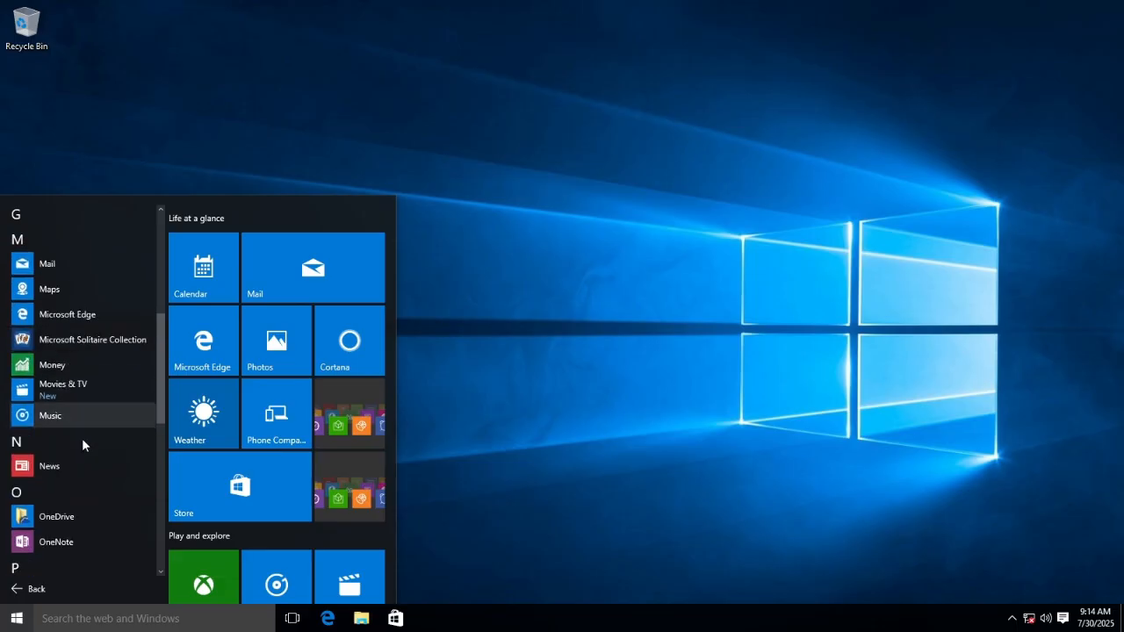
scroll(161, 432, "down", 3)
left_click(112, 274)
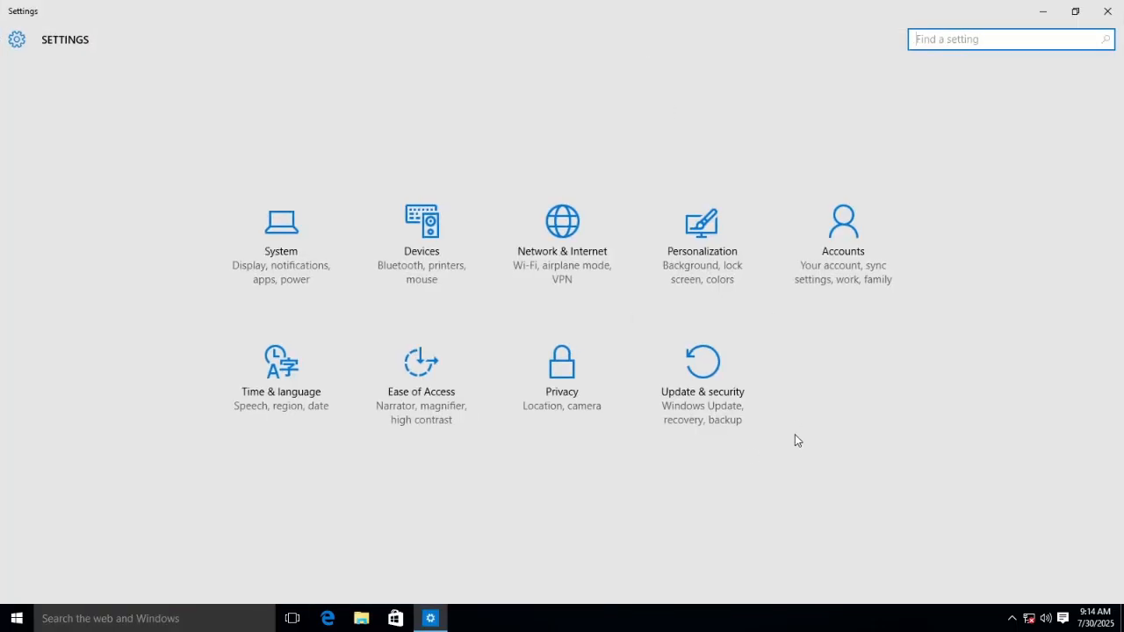
Browse the Update & security pages: Windows Defender, Backup, For developers and Activation
left_click(703, 360)
left_click(52, 107)
left_click(188, 142)
left_click(180, 239)
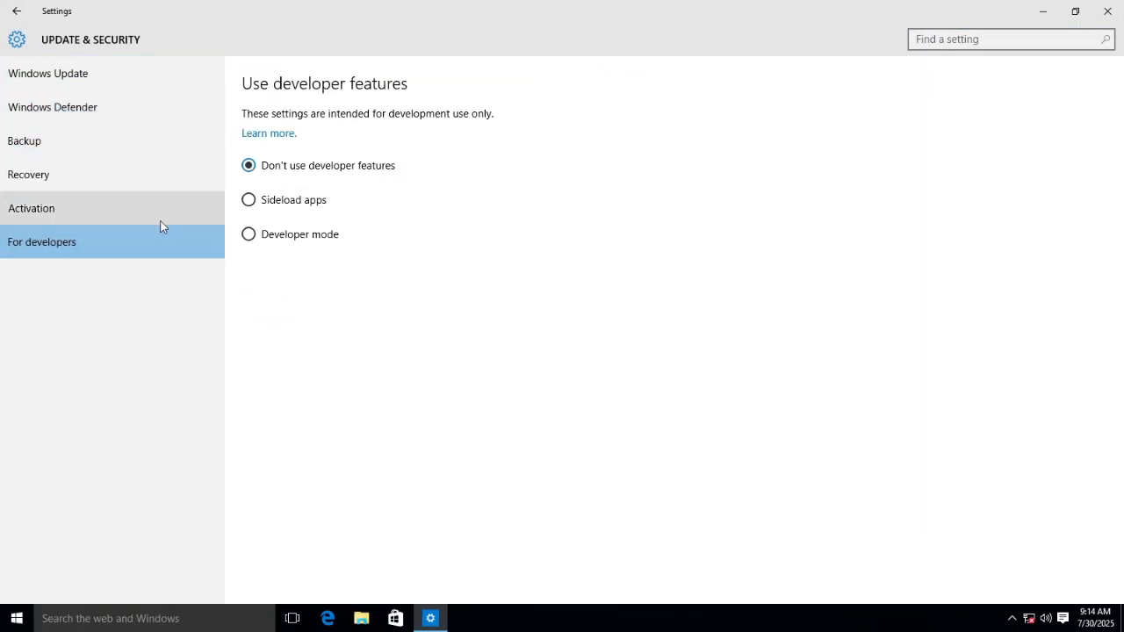
left_click(176, 211)
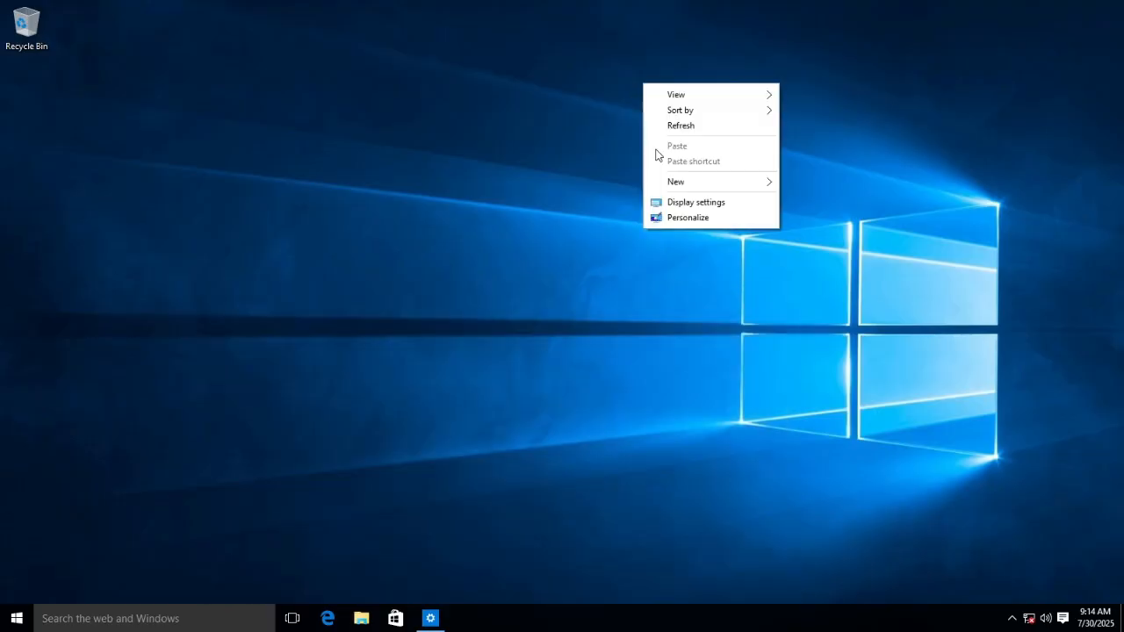
Set the desktop background to img4 from C:\Windows\Web\Wallpaper\Windows 10
left_click(672, 216)
left_click(575, 484)
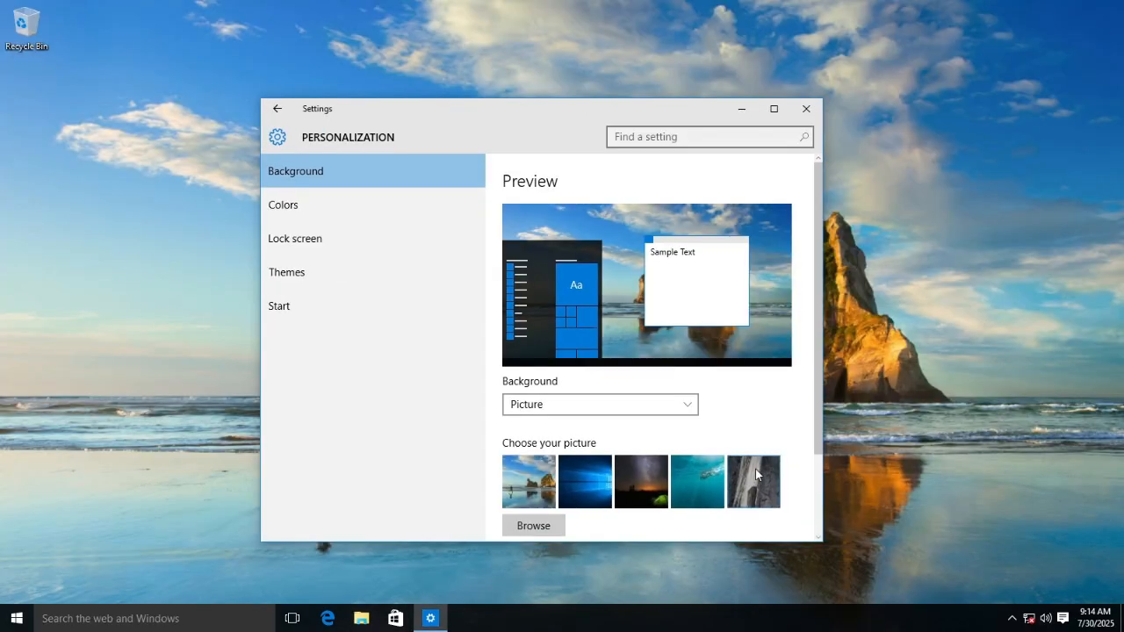
left_click(755, 469)
left_click(763, 469)
left_click(533, 525)
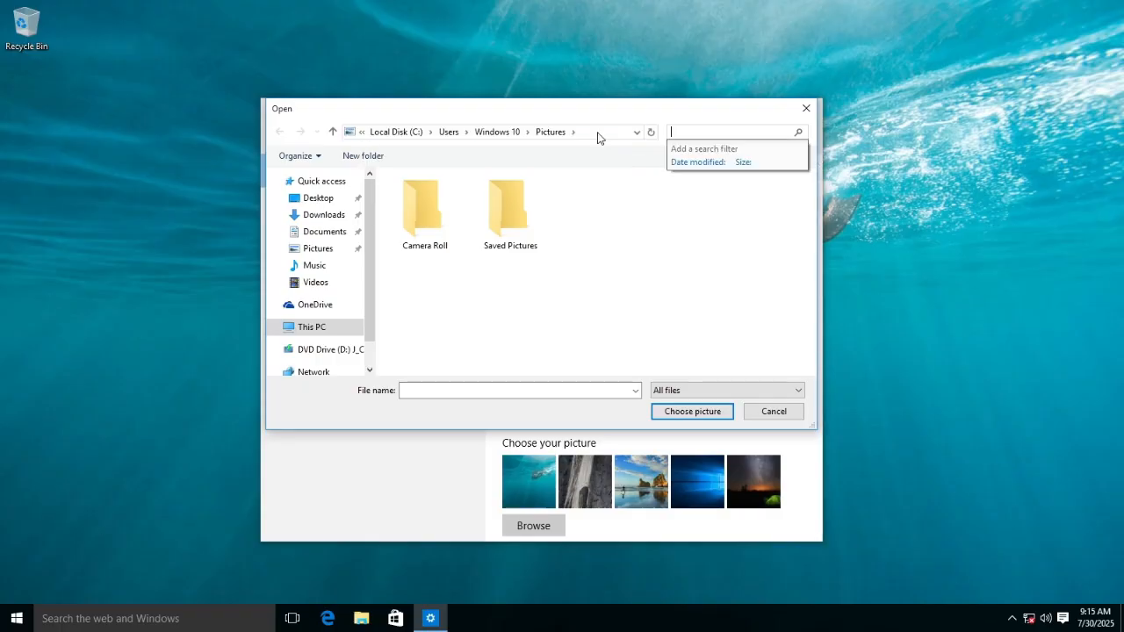
key("Down")
key("Down")
key("Down")
key("Down")
key("Down")
key("Return")
scroll(538, 287, "down", 15)
double_click(446, 349)
double_click(444, 227)
double_click(444, 227)
double_click(692, 211)
left_click(817, 102)
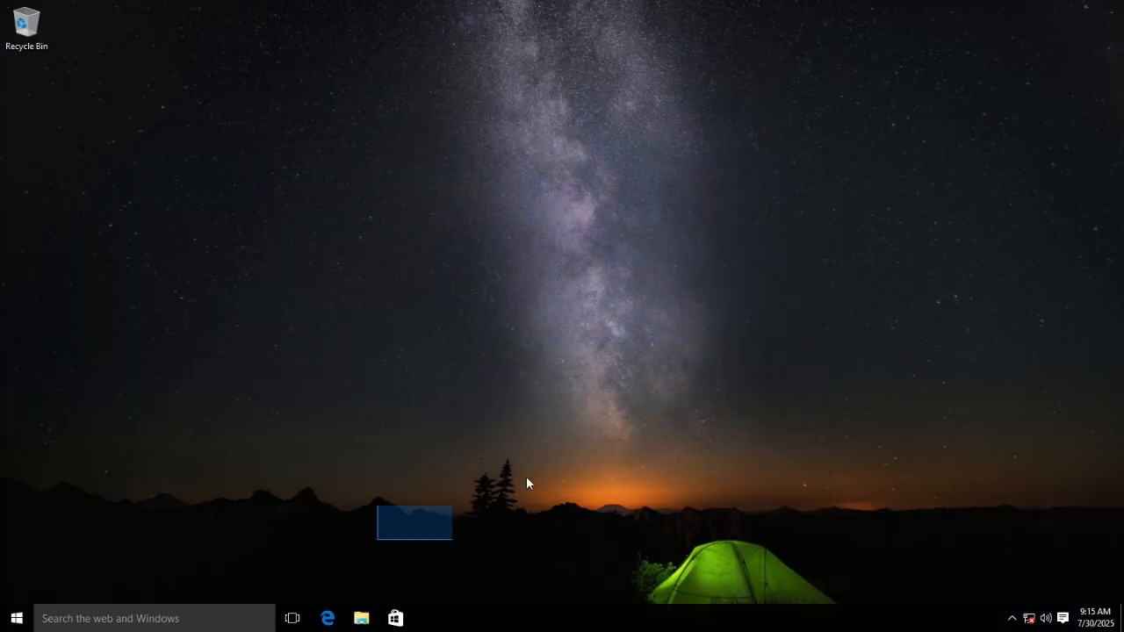
Launch File Explorer from Start's Windows System group and clear all Action Center notifications
key("super")
scroll(325, 514, "down", 3)
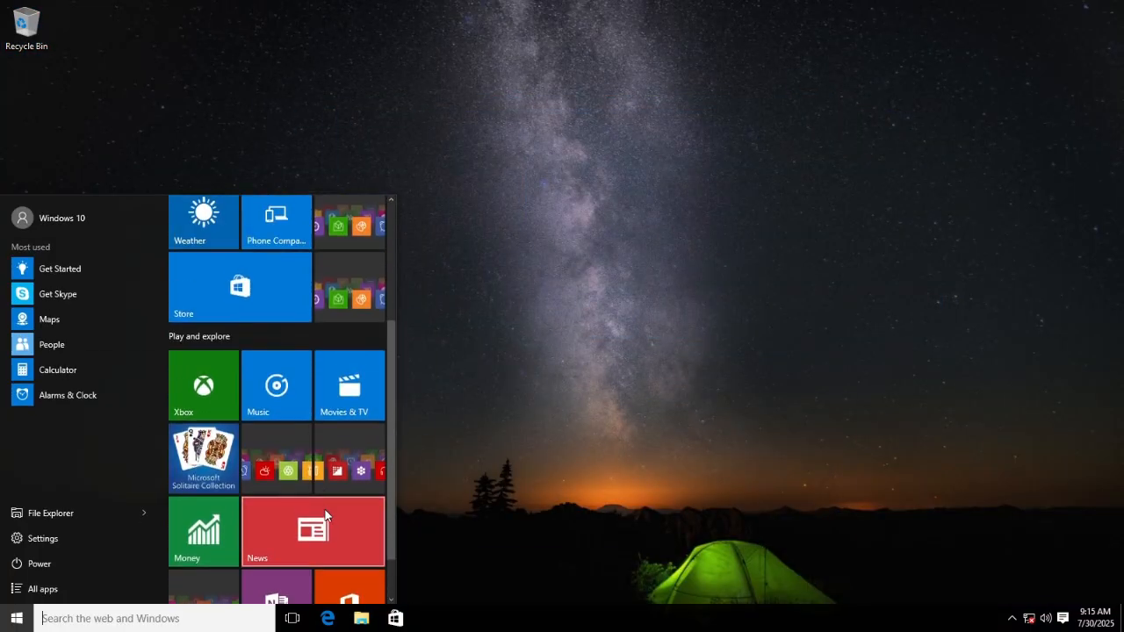
left_click(42, 588)
scroll(136, 359, "down", 10)
left_click(71, 534)
left_click(96, 283)
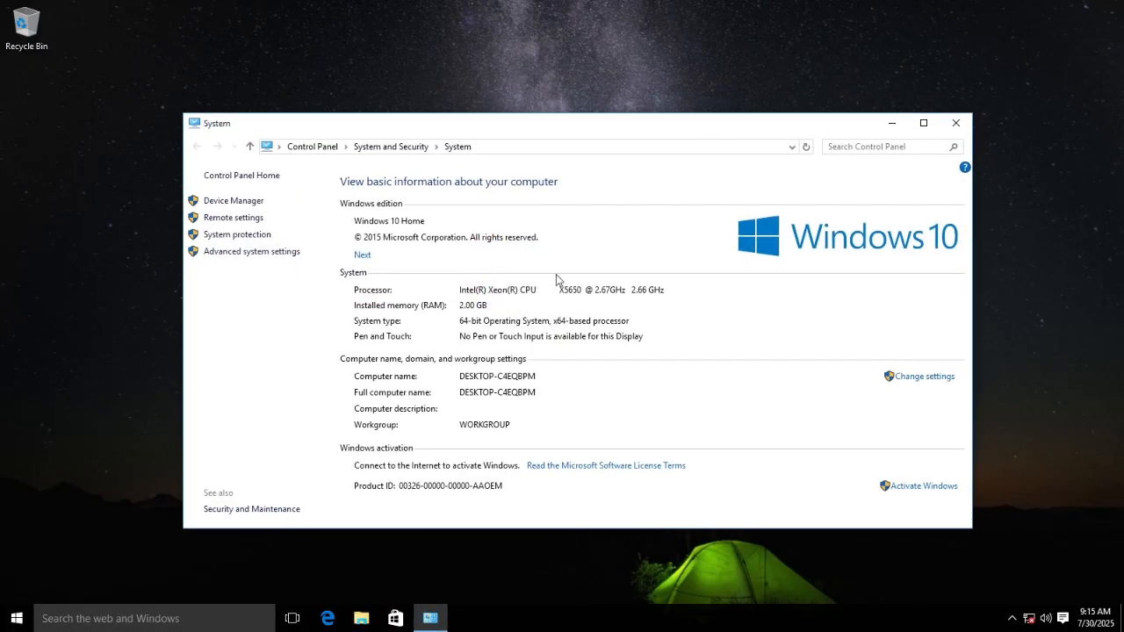
left_click(953, 116)
left_click(1063, 618)
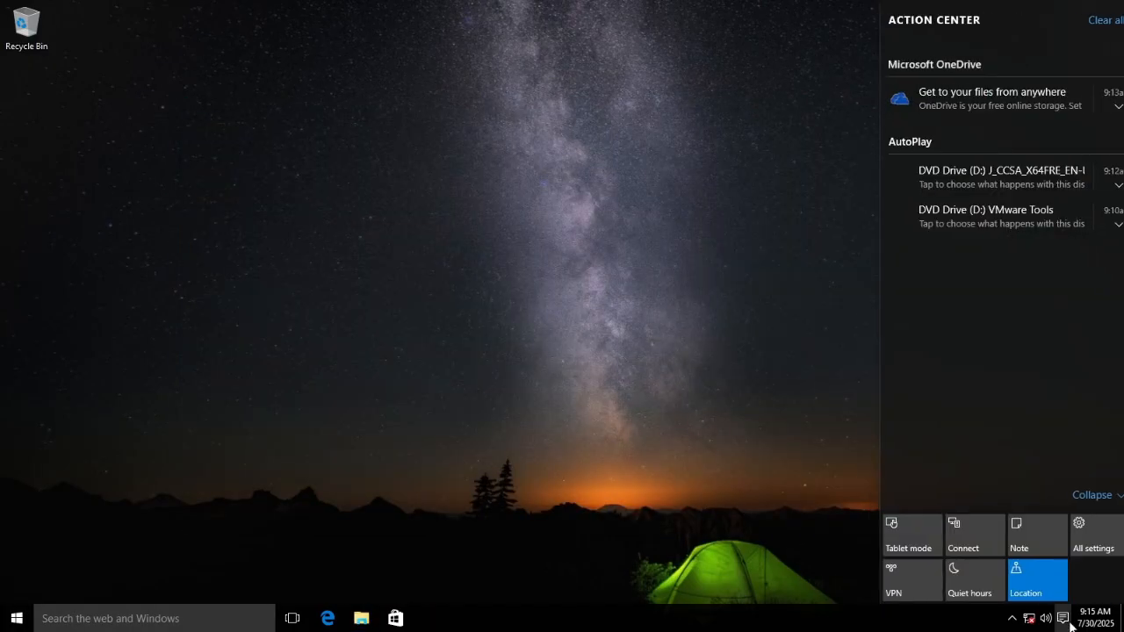
left_click(1083, 544)
Check the drives in File Explorer and switch the VM to full screen
left_click(798, 233)
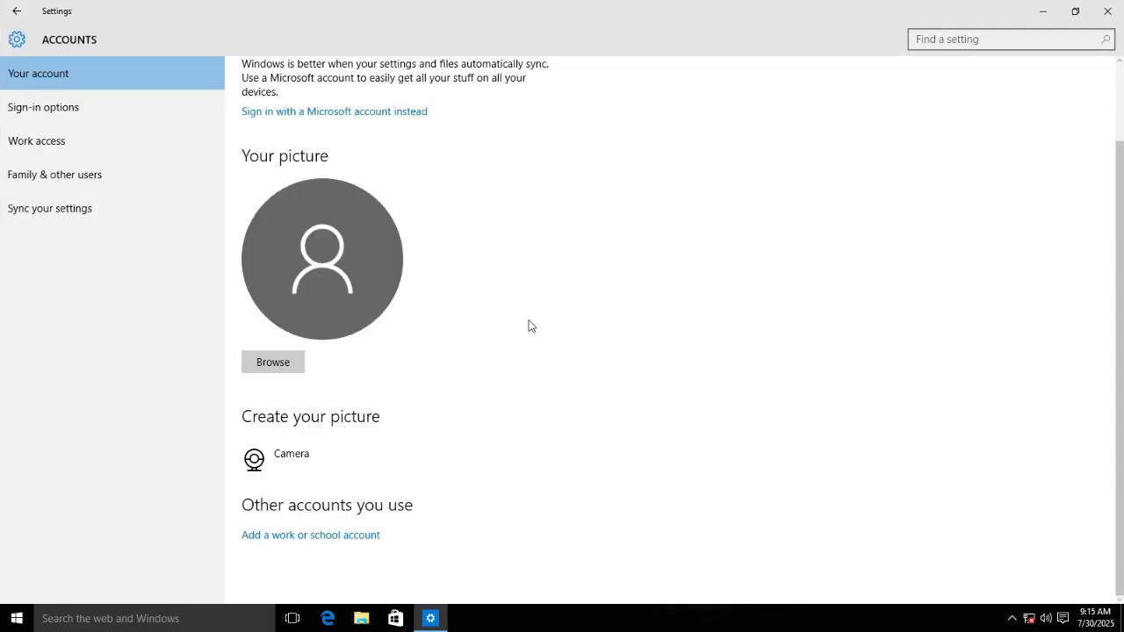
left_click(455, 23)
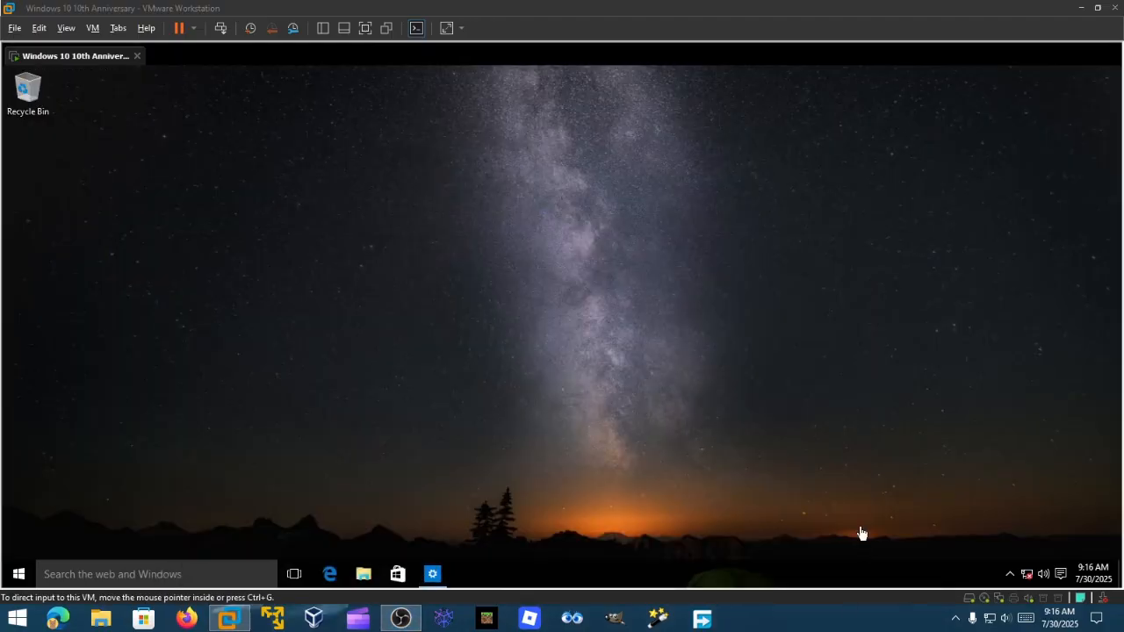
left_click(101, 618)
left_click(387, 494)
left_click(1102, 165)
left_click(446, 28)
Change the guest's screen resolution to 1600 × 900 and keep it
right_click(273, 75)
left_click(351, 219)
left_click(301, 539)
left_click(114, 556)
left_click(70, 522)
scroll(79, 522, "down", 5)
left_click(35, 344)
left_click(1107, 13)
right_click(617, 273)
In Settings > Accounts, browse for a new account picture starting from C:\
left_click(16, 618)
left_click(60, 224)
left_click(70, 261)
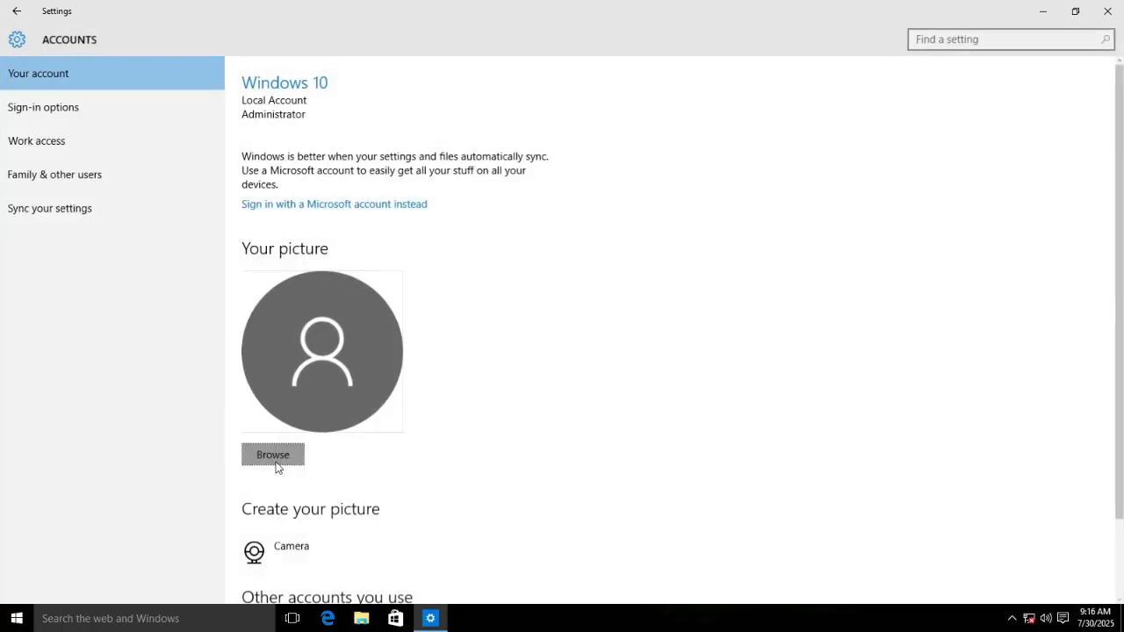
left_click(279, 464)
left_click(280, 35)
type("C:\\Windows\\Web\\Wallpaper\\")
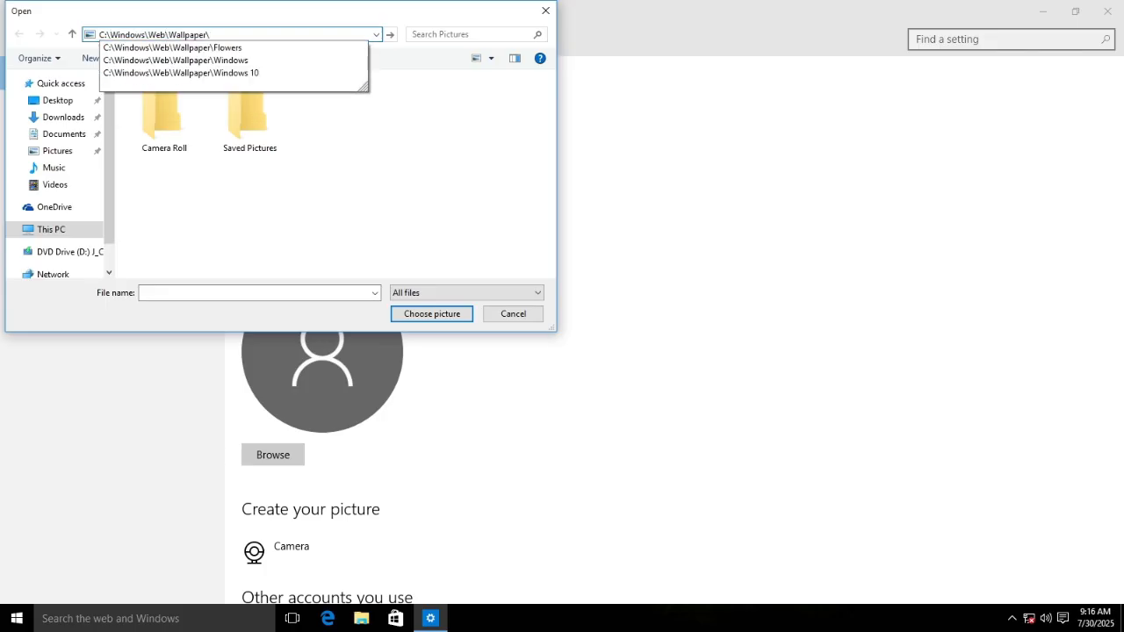
Choose img0 from the Windows wallpaper folder as the account picture
left_click(176, 60)
double_click(165, 98)
left_click(273, 455)
left_click(212, 34)
double_click(335, 114)
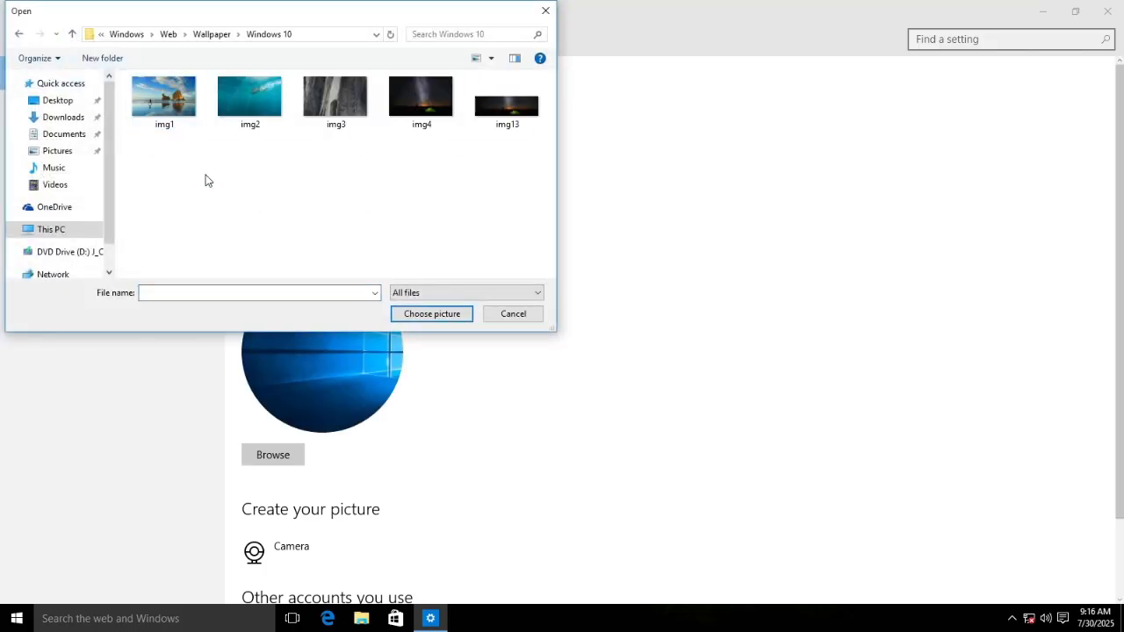
left_click(72, 34)
double_click(164, 98)
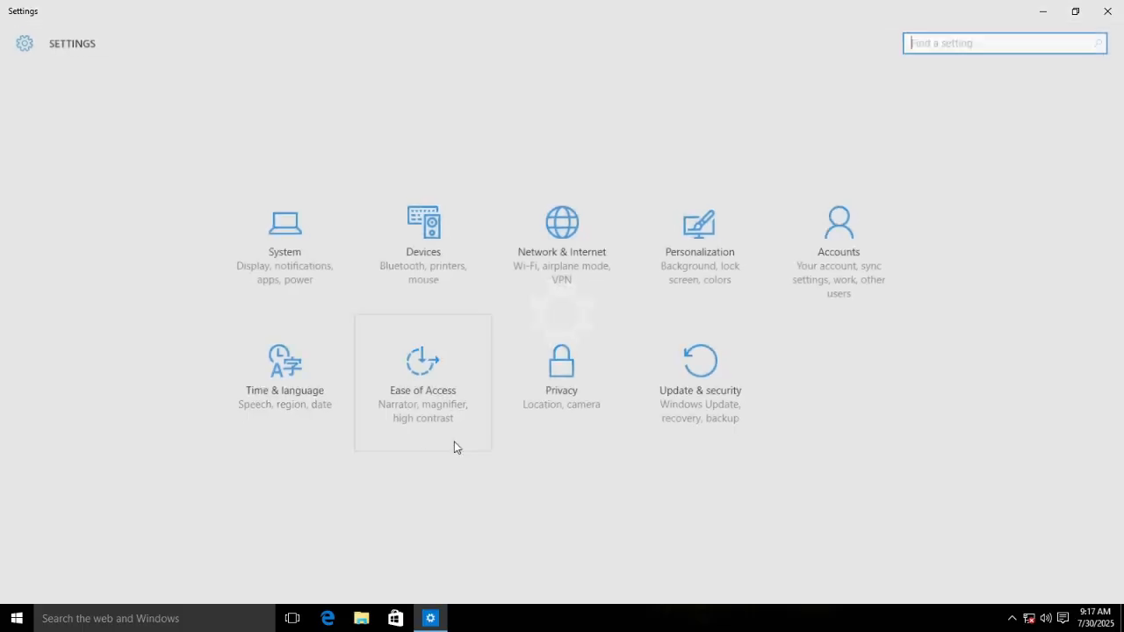
left_click(697, 230)
Try the High Contrast Black theme, then save the current look as a named custom theme
left_click(40, 141)
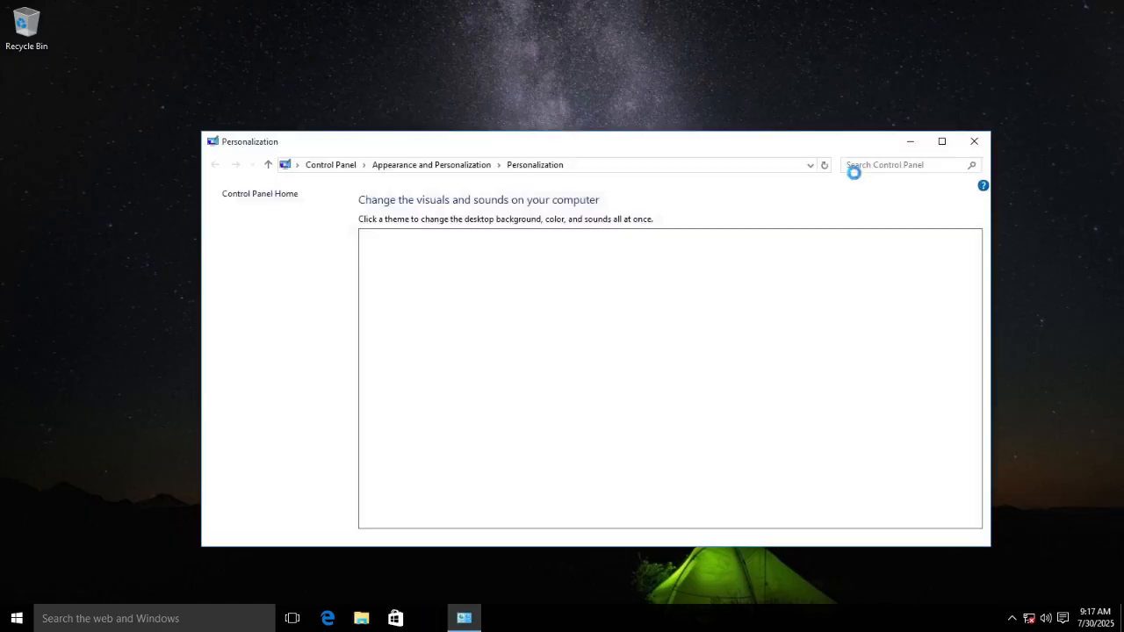
left_click(556, 463)
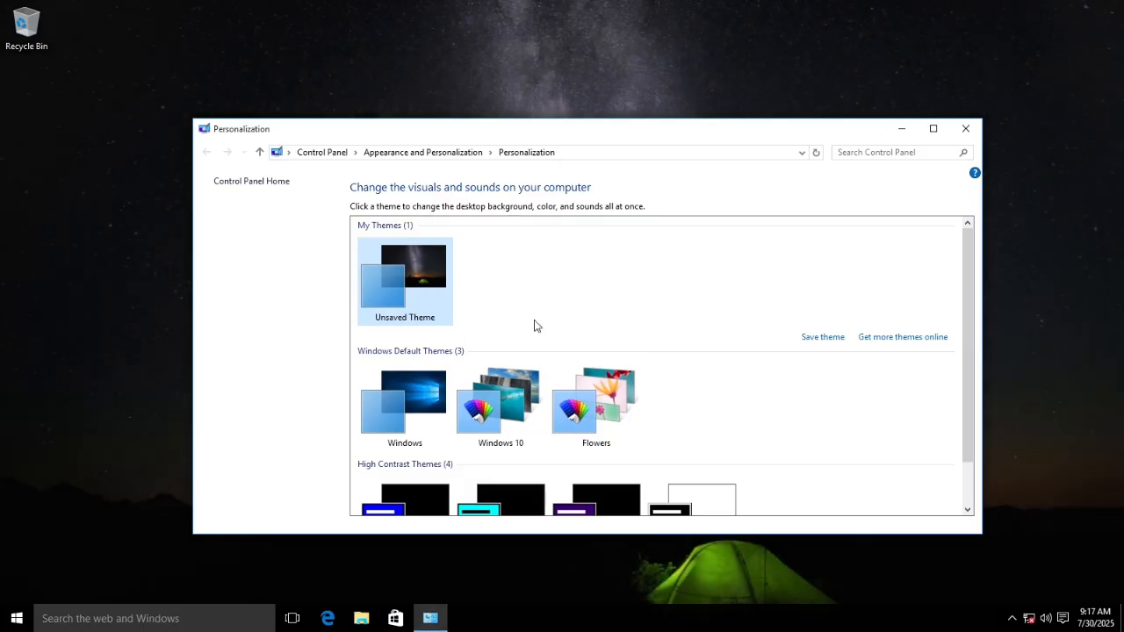
left_click(834, 335)
type("W")
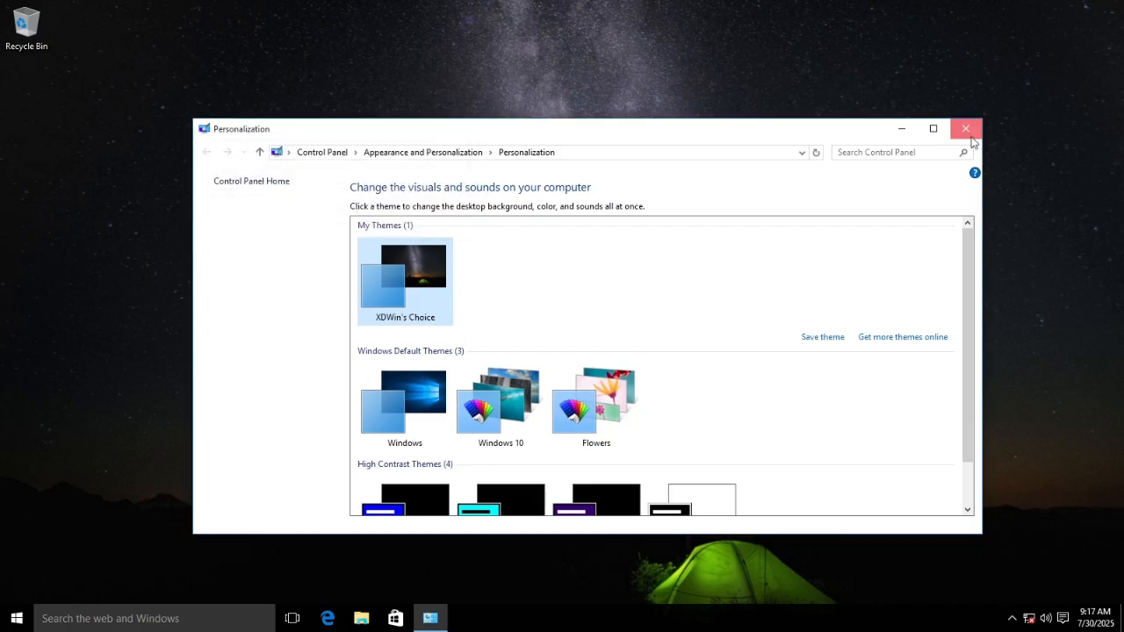
left_click(964, 129)
Open and close the Photos app, then bring up actions for the img0 picture
key("super")
left_click(324, 365)
left_click(876, 11)
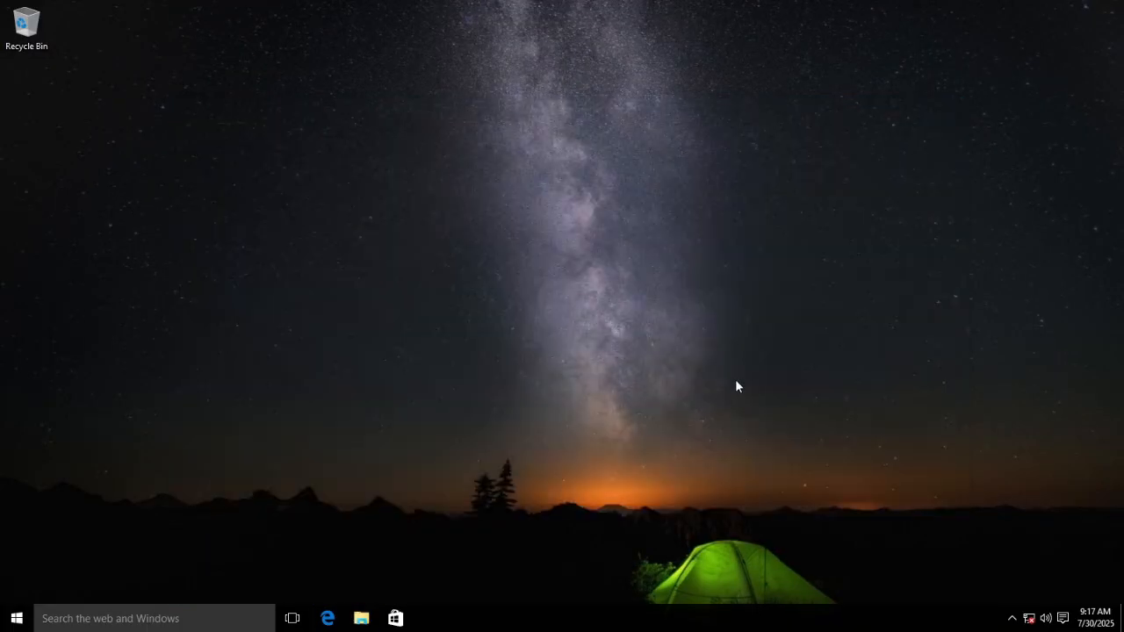
right_click(424, 322)
left_click(480, 565)
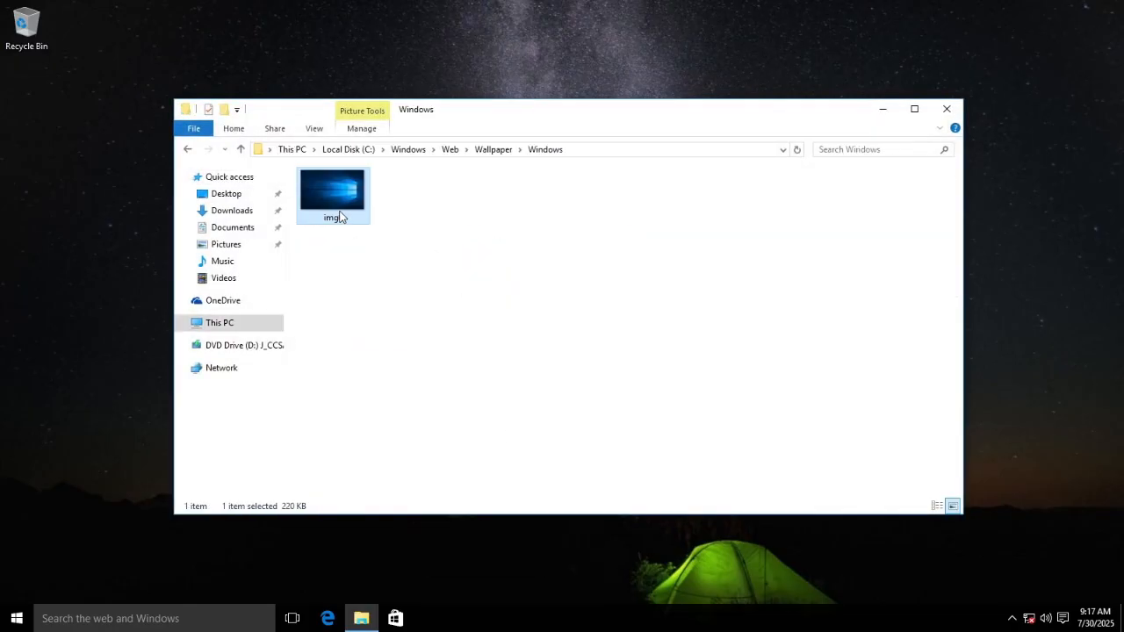
double_click(338, 218)
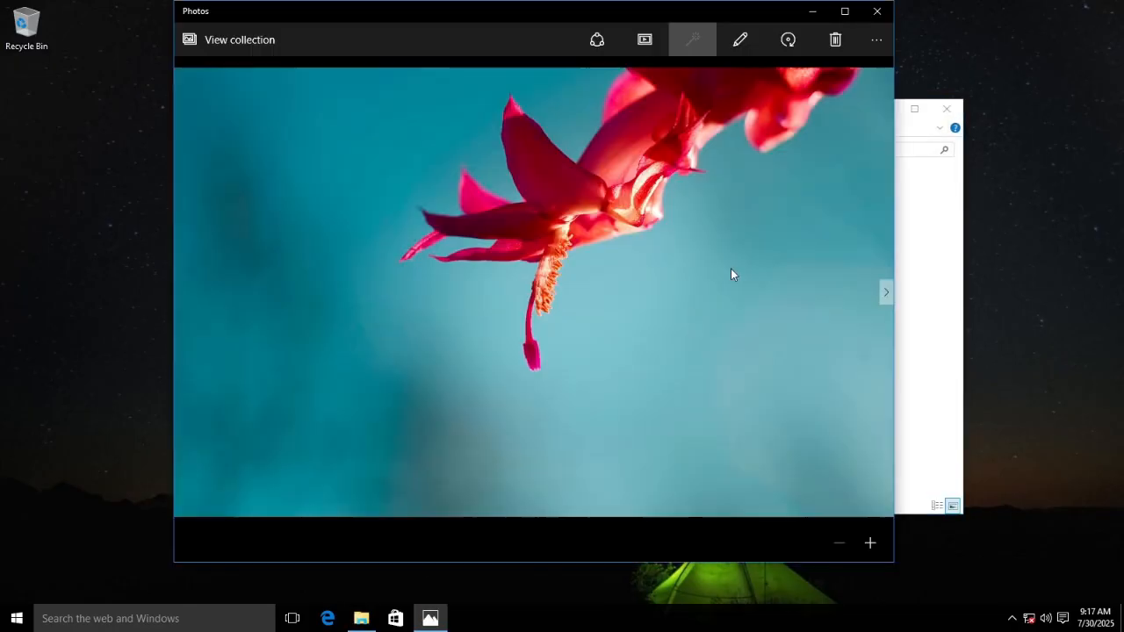
left_click(888, 291)
left_click(888, 291)
left_click(889, 291)
left_click(888, 291)
left_click(888, 290)
left_click(877, 11)
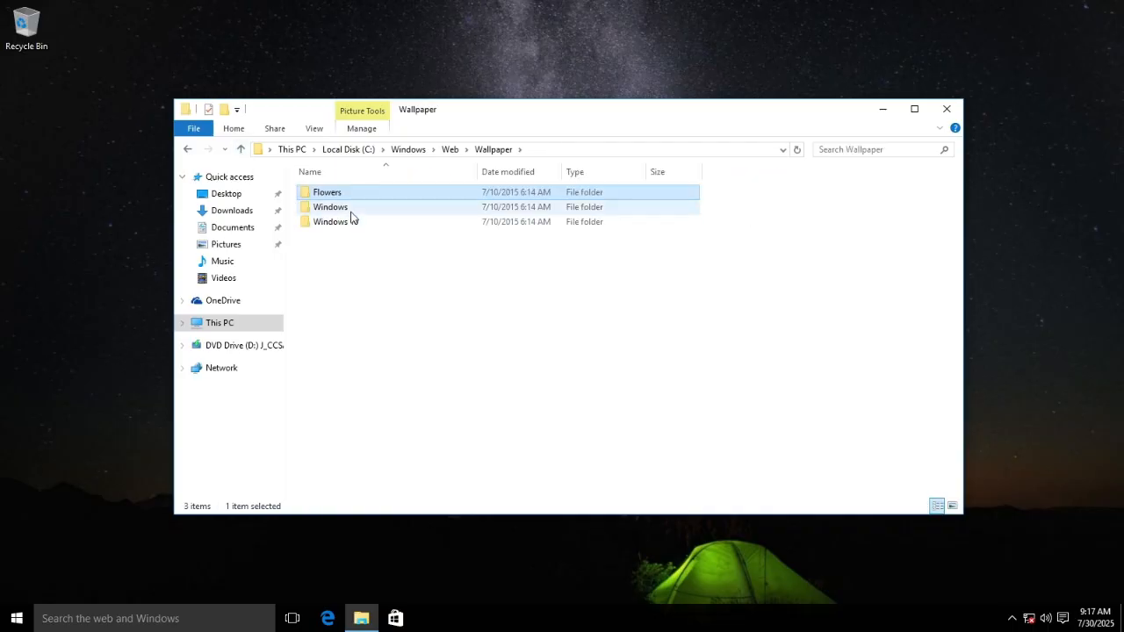
left_click(360, 221)
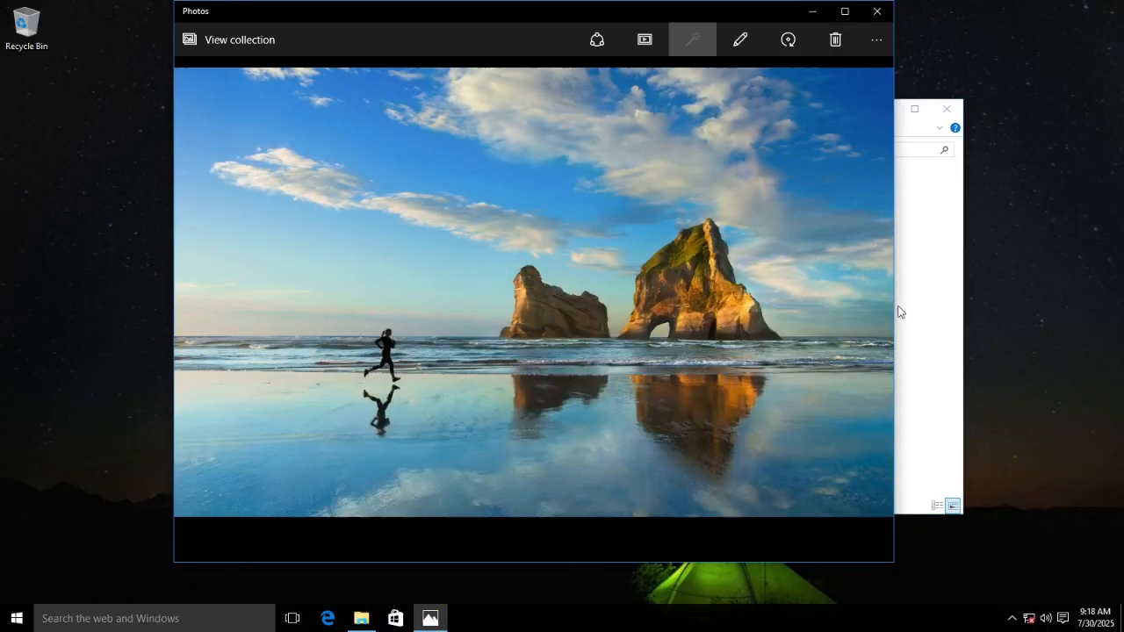
left_click(885, 295)
left_click(885, 295)
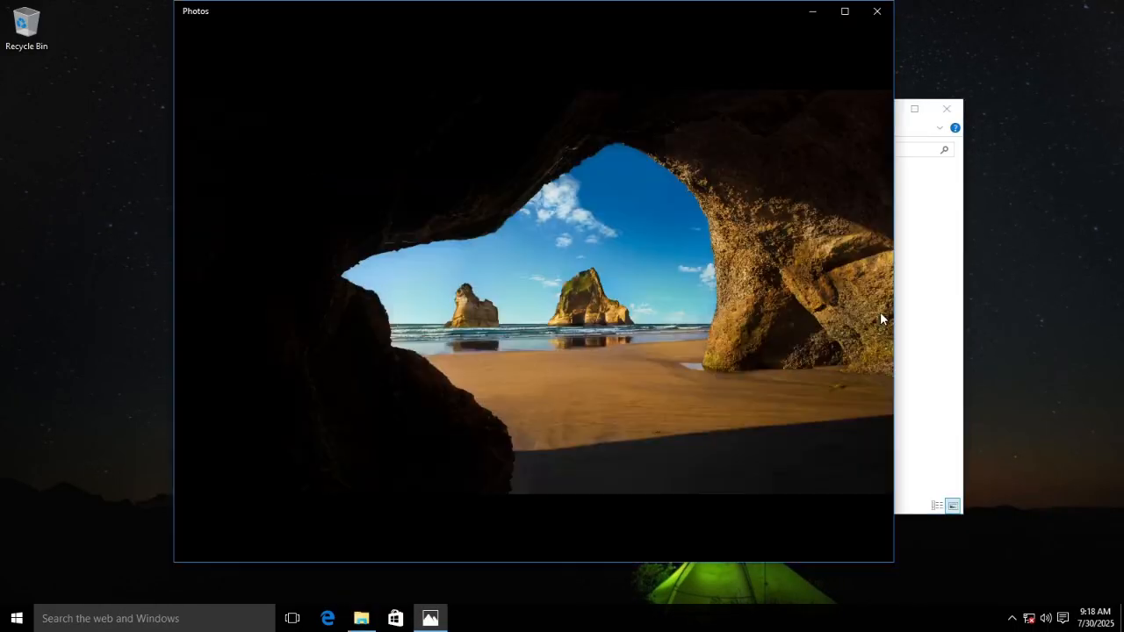
left_click(889, 290)
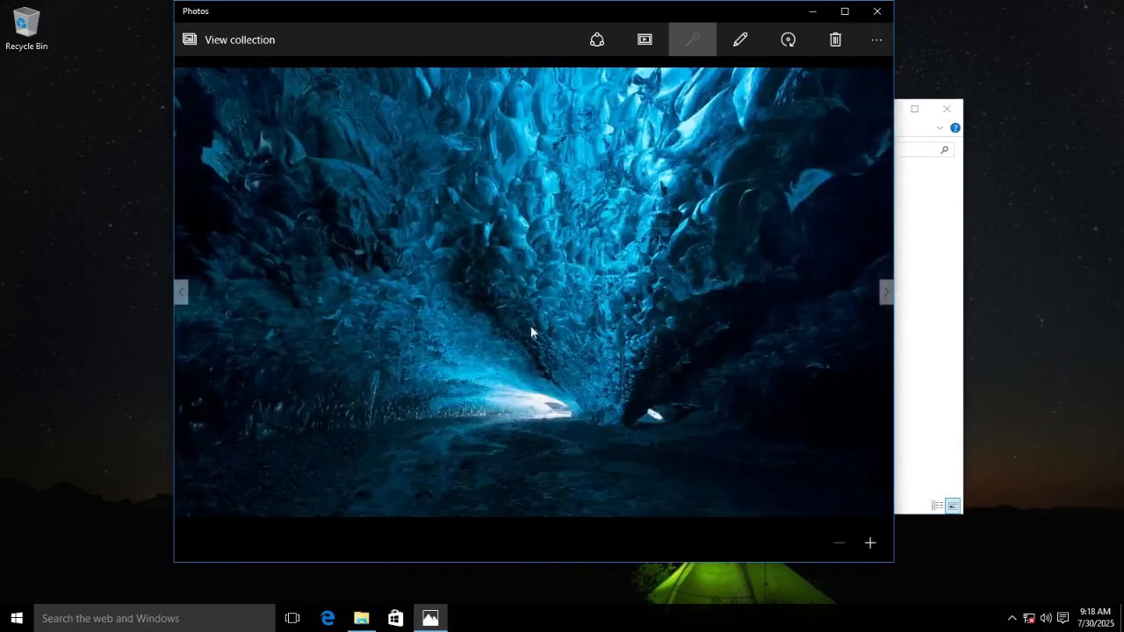
left_click(888, 291)
left_click(877, 12)
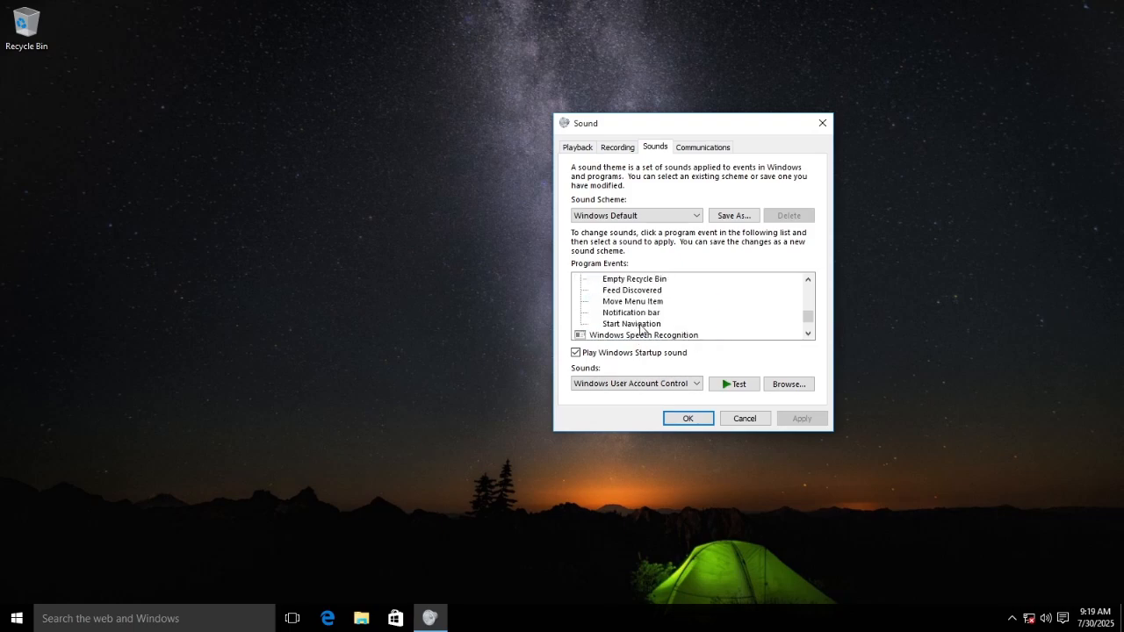
Launch Calculator from All apps, then resize it and move it right and down
key("Escape")
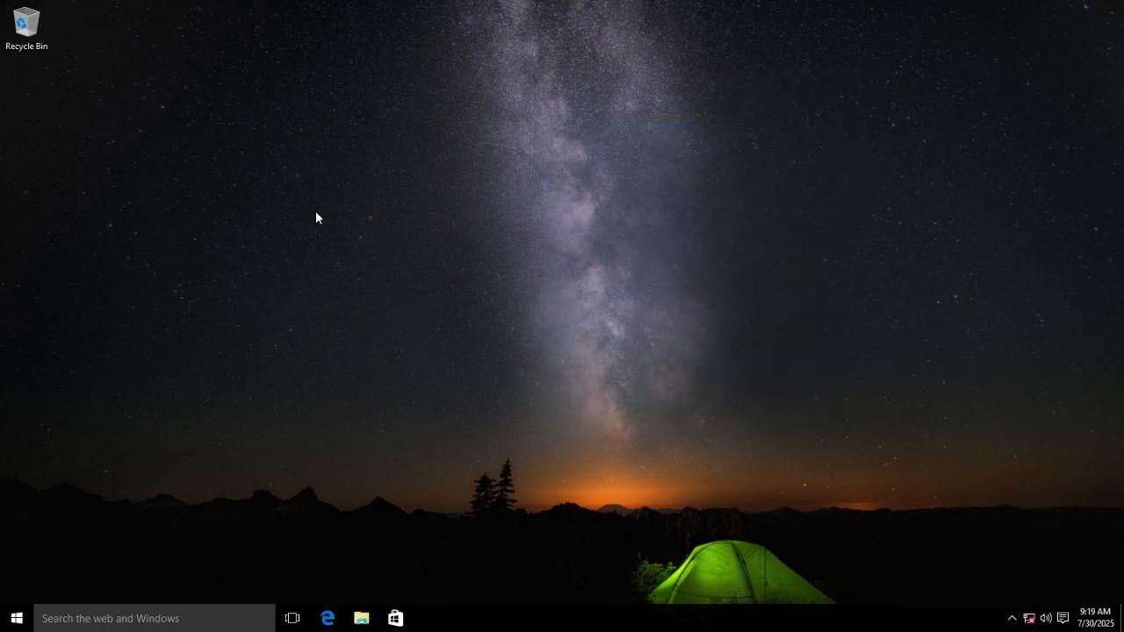
key("super")
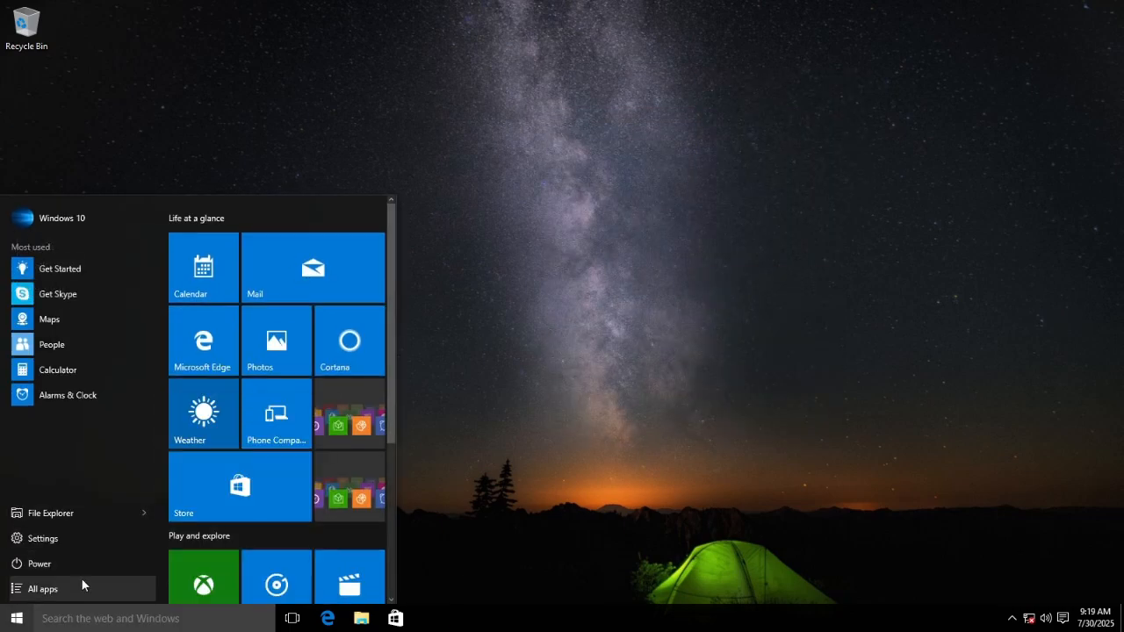
left_click(42, 589)
left_click(57, 214)
left_click_drag(224, 206, 336, 206)
left_click_drag(304, 382, 304, 431)
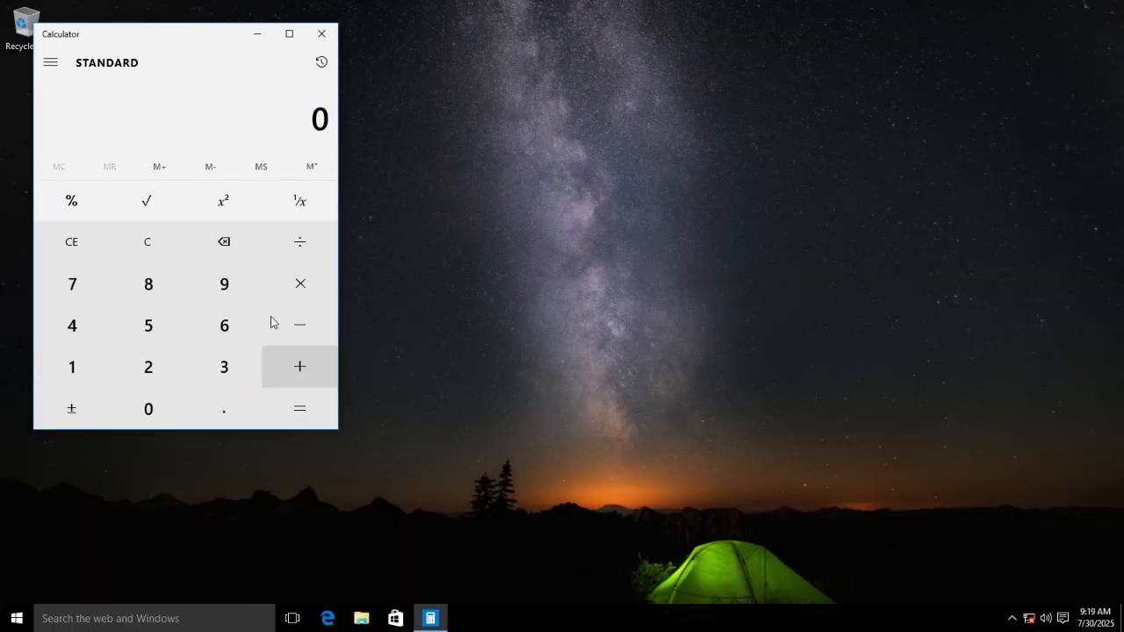
left_click_drag(220, 33, 284, 48)
left_click_drag(98, 100, 168, 100)
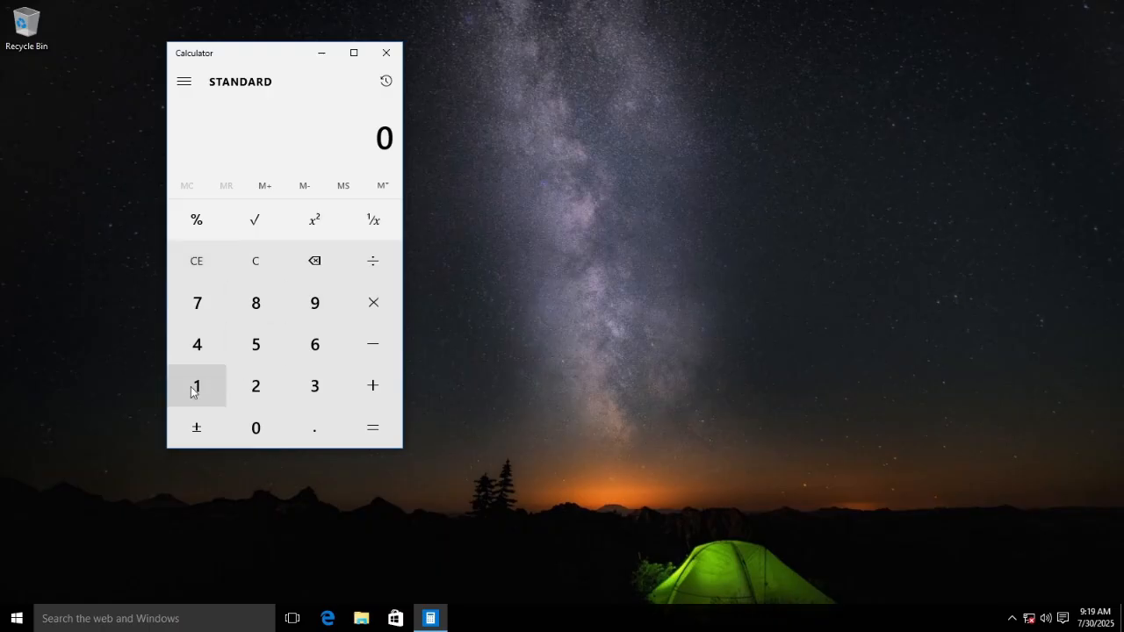
View the history of 10 + 1 = 11 and 8.1 + 10 = 18.1, then close Calculator
left_click(386, 79)
key("Escape")
key("alt+F4")
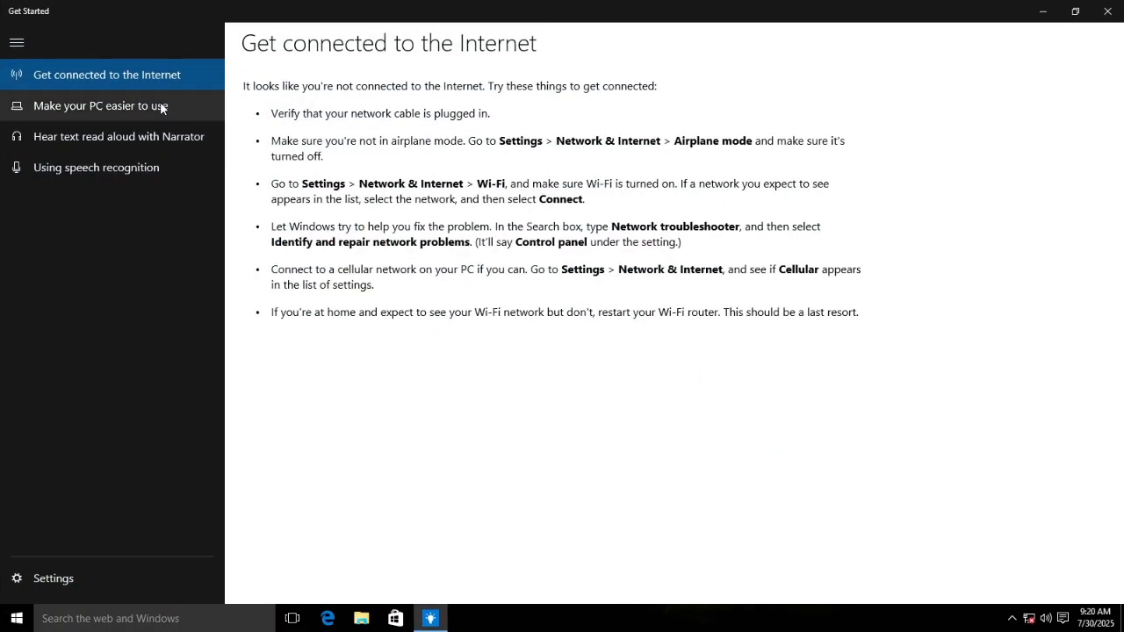
Leave the Ease of Access and Get Started pages and close the Get Started app
left_click(160, 105)
left_click(53, 578)
left_click(370, 157)
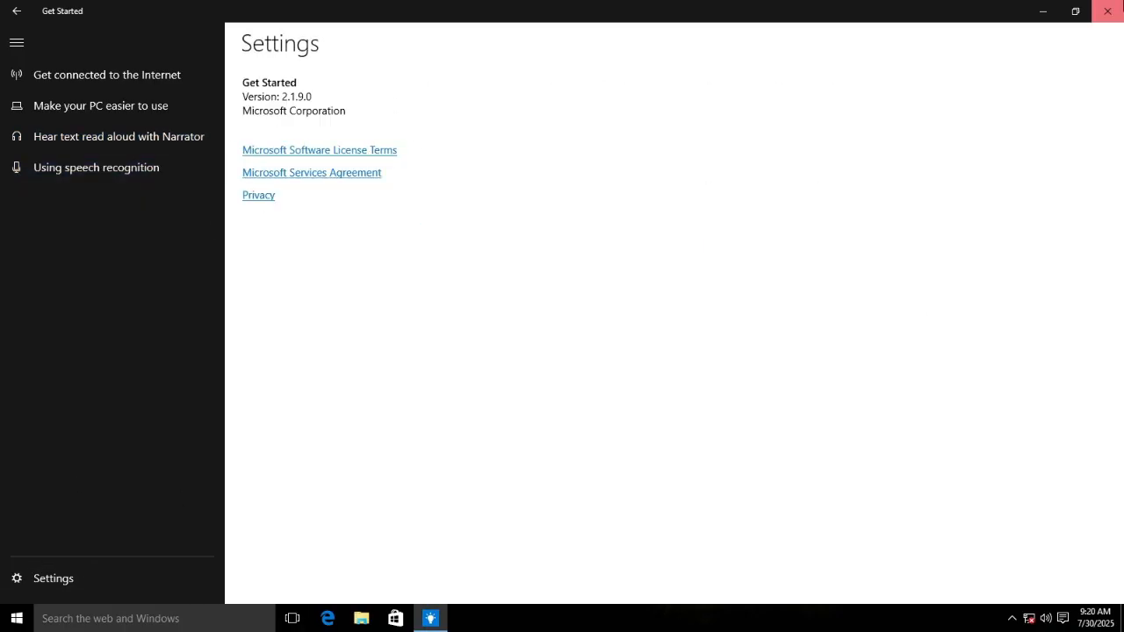
left_click(1107, 11)
left_click(17, 618)
Launch Control Panel by running 'control' from the Run box
key("super+r")
key("Escape")
key("super+r")
type("control")
key("Return")
Set User Account Control to Never notify and confirm
left_click(677, 243)
key("Return")
left_click(425, 325)
left_click_drag(396, 321, 396, 366)
left_click(735, 466)
Show Control Panel home as large icons and open Taskbar and Navigation properties
left_click(404, 308)
left_click(254, 168)
left_click(255, 169)
left_click(416, 427)
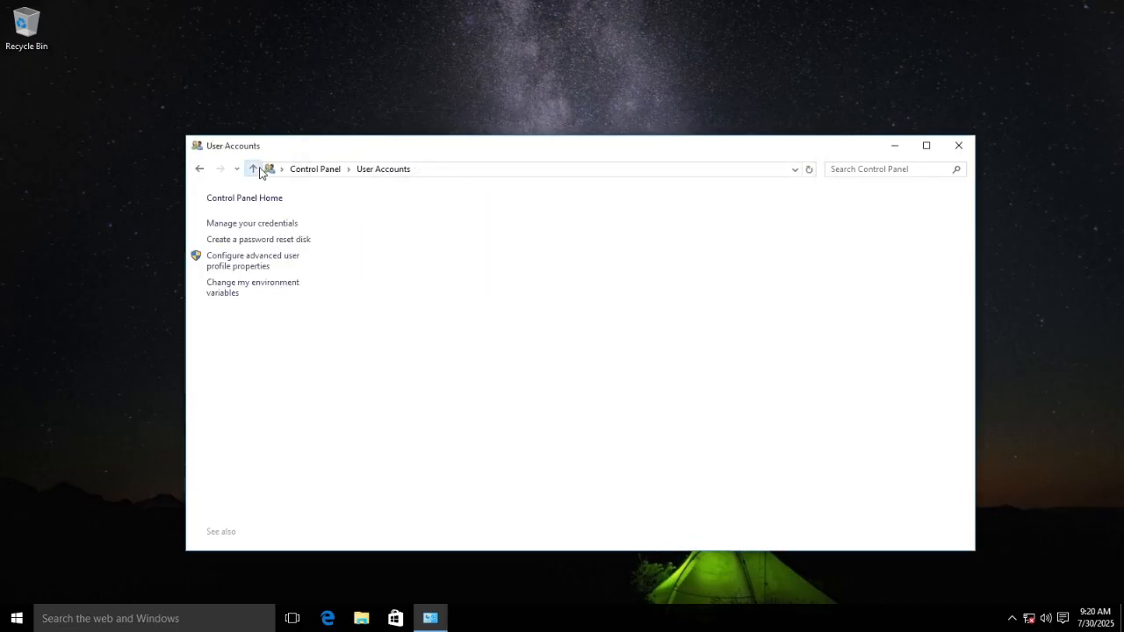
left_click(253, 168)
left_click(253, 169)
left_click(795, 205)
left_click(803, 245)
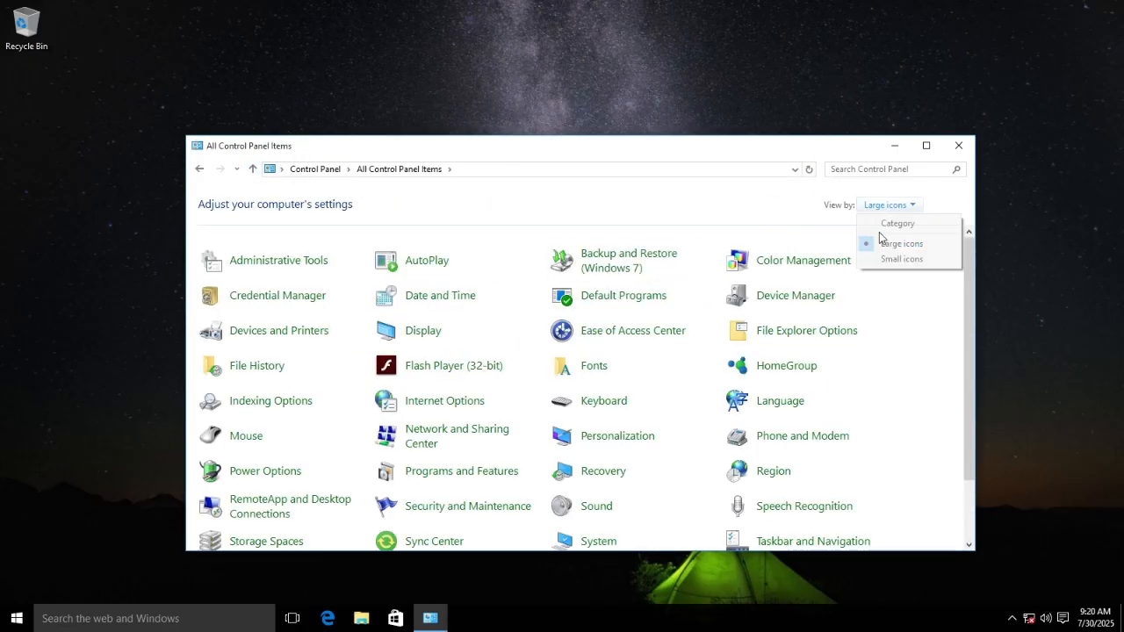
scroll(970, 453, "down", 2)
left_click(813, 463)
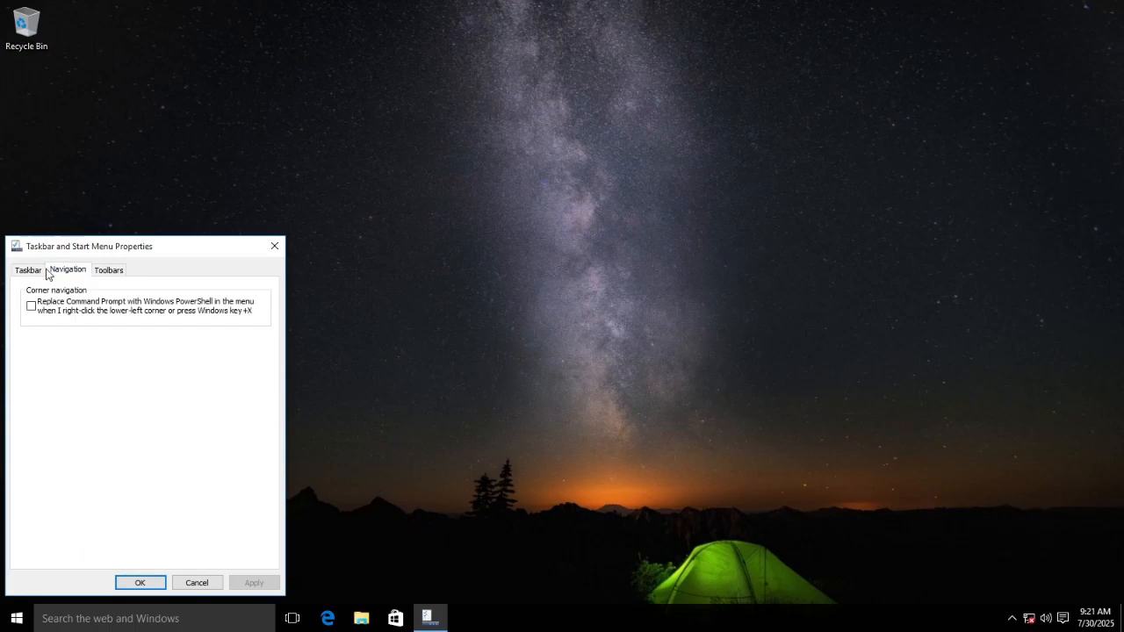
Try the taskbar location at Left, Right and Bottom
left_click(193, 383)
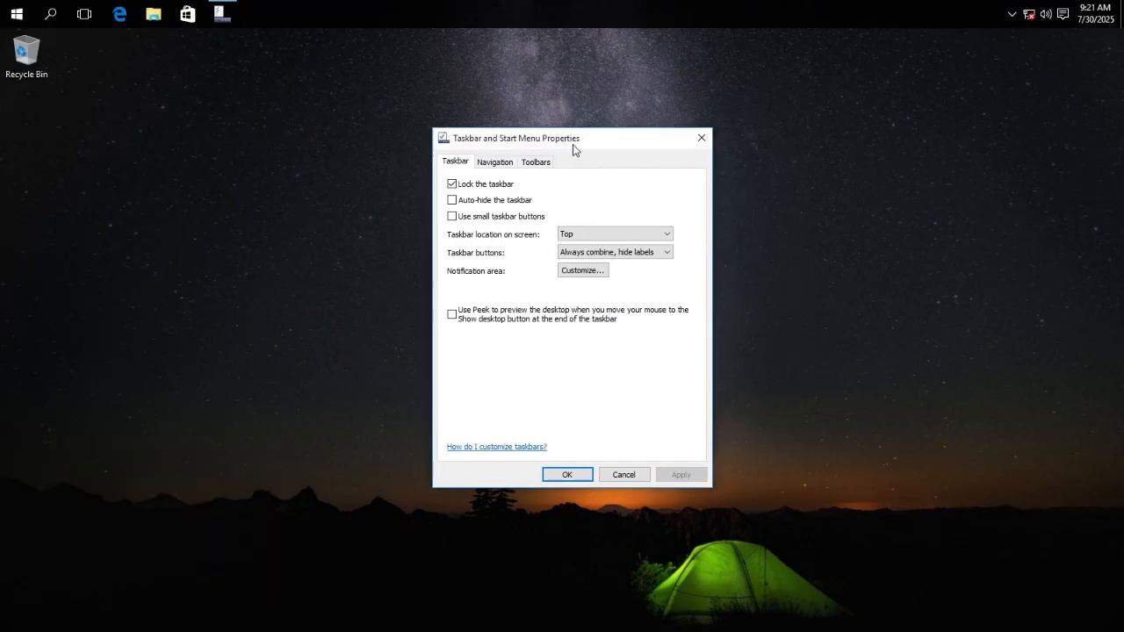
left_click(636, 466)
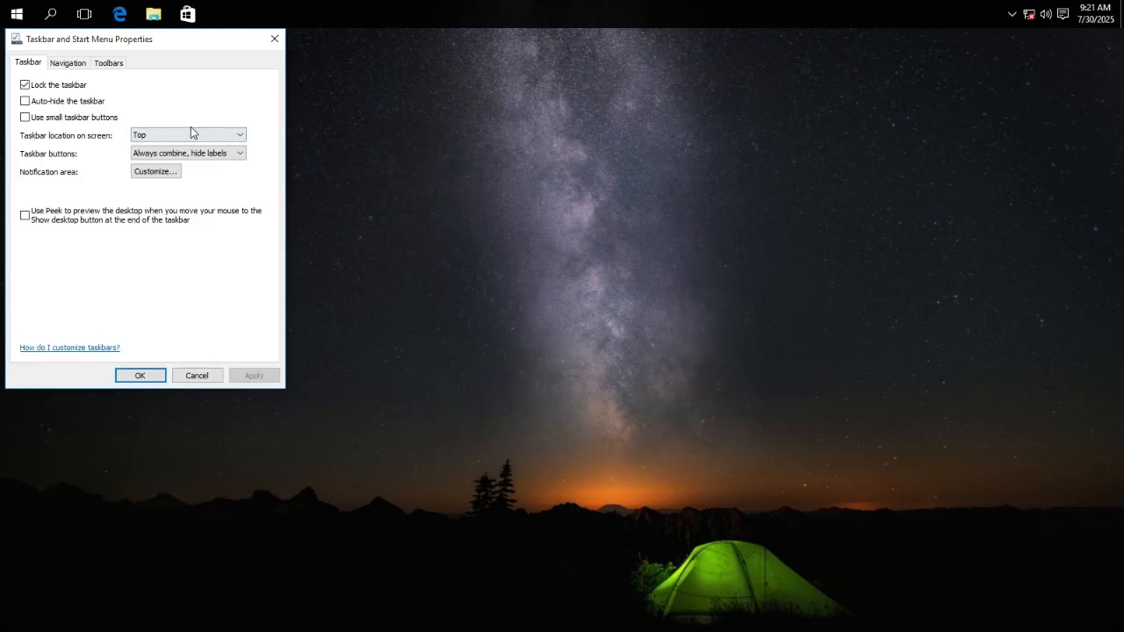
left_click(191, 134)
left_click(176, 146)
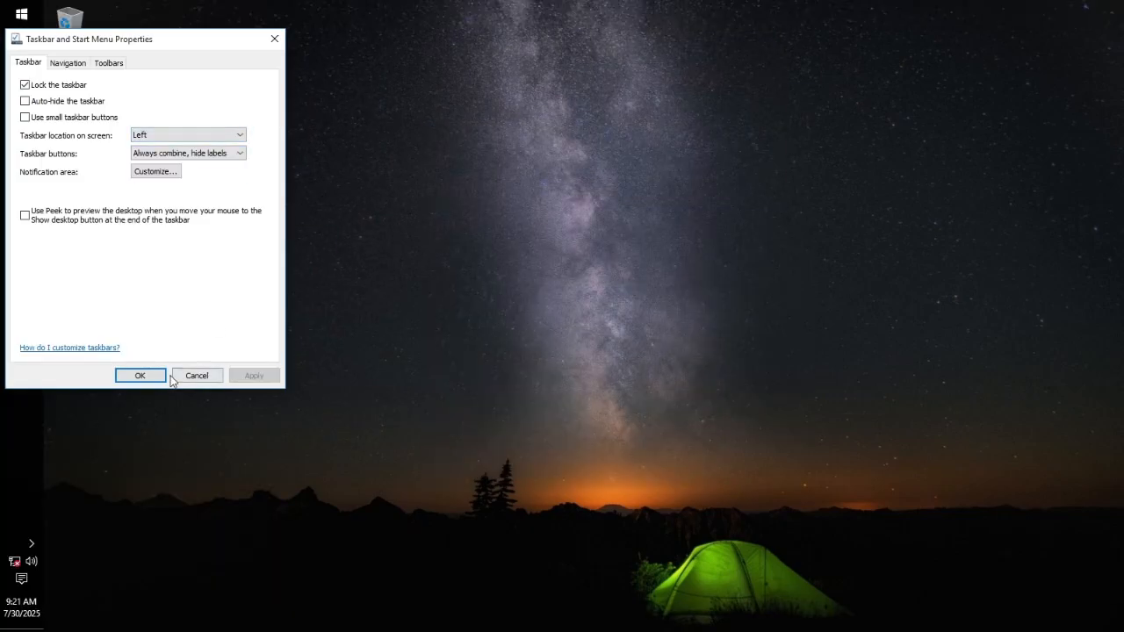
left_click(205, 168)
left_click(198, 136)
left_click(139, 175)
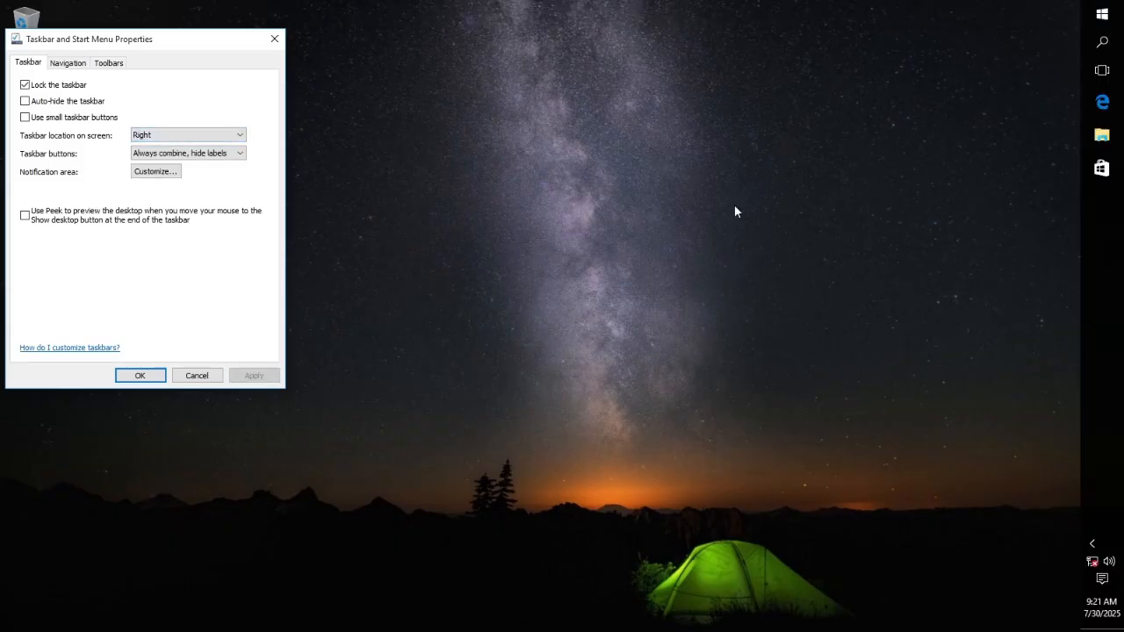
left_click(188, 134)
left_click(202, 147)
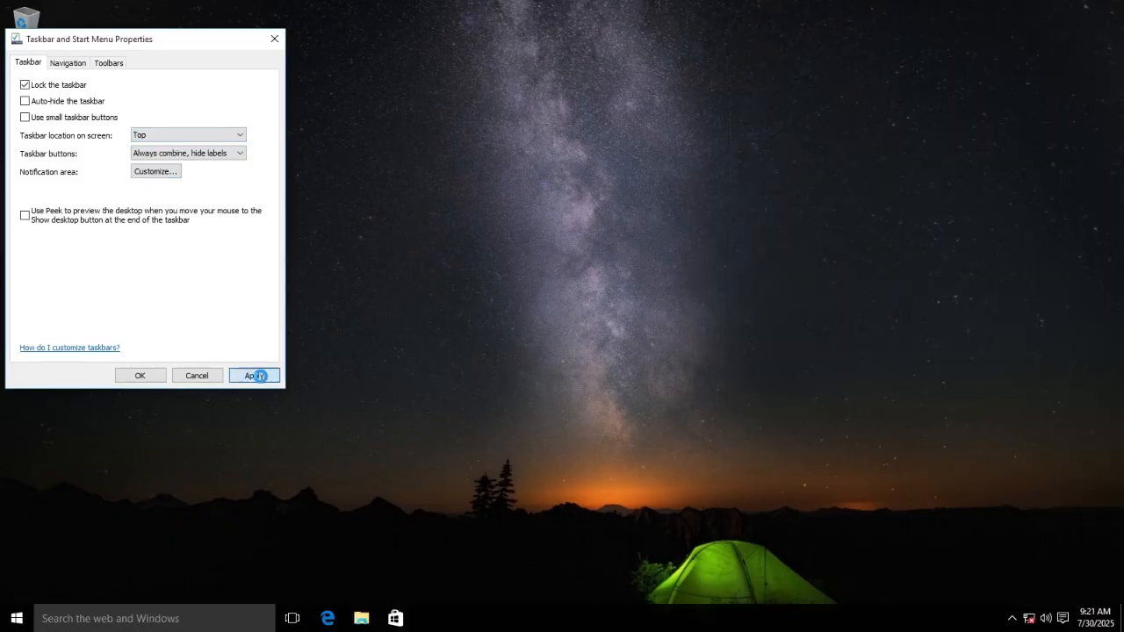
Apply the Top taskbar location, check the Navigation tab, and close the dialog
left_click(258, 377)
left_click_drag(149, 38, 427, 56)
left_click(358, 83)
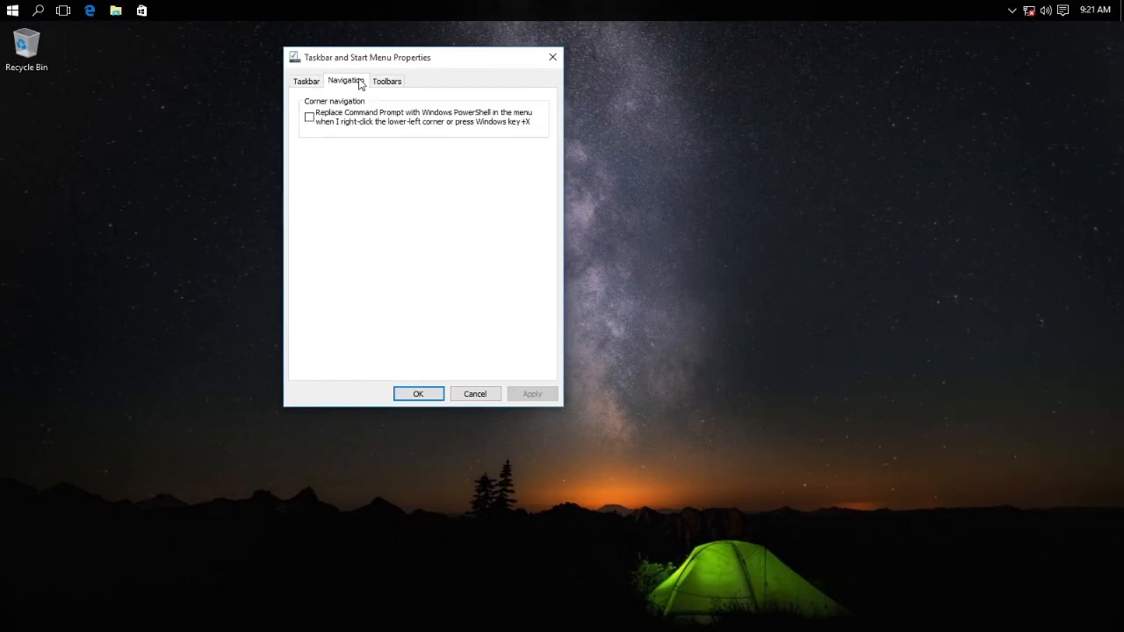
left_click(469, 401)
Release input from the virtual machine and switch between host windows
left_click(17, 5)
left_click(17, 5)
key("ctrl+alt")
key("alt+Tab")
left_click(1041, 7)
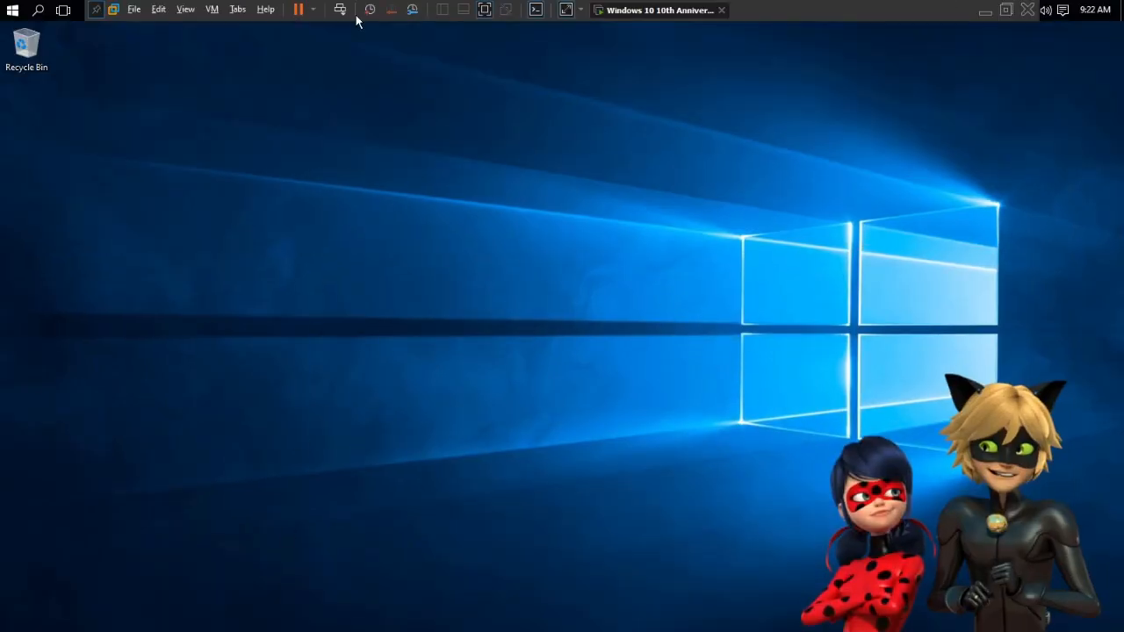
Drag a JPG from J:\Wallpaper\XDWindows's Wallpaper Collection onto the guest desktop
right_click(389, 199)
key("super")
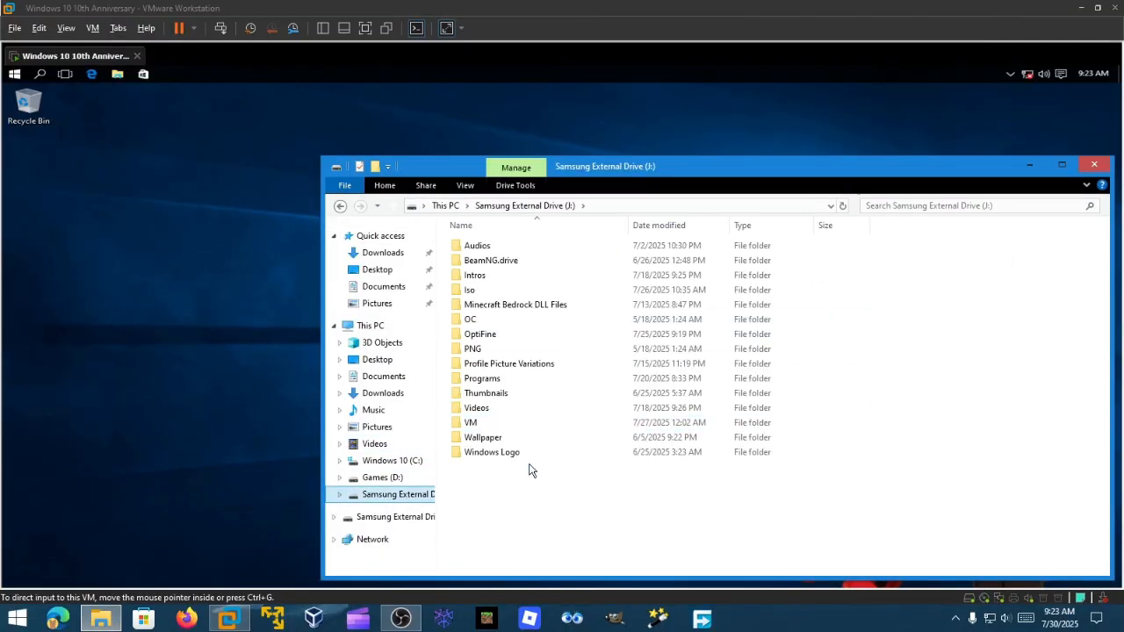
double_click(483, 437)
double_click(478, 334)
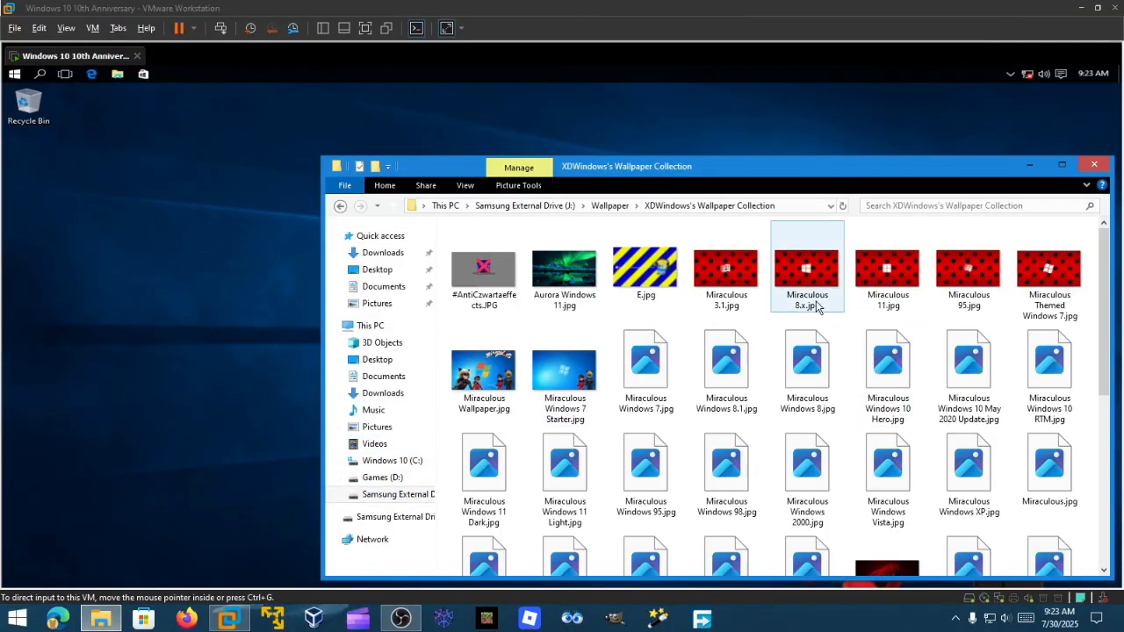
left_click_drag(1110, 284, 1109, 384)
scroll(545, 338, "down", 3)
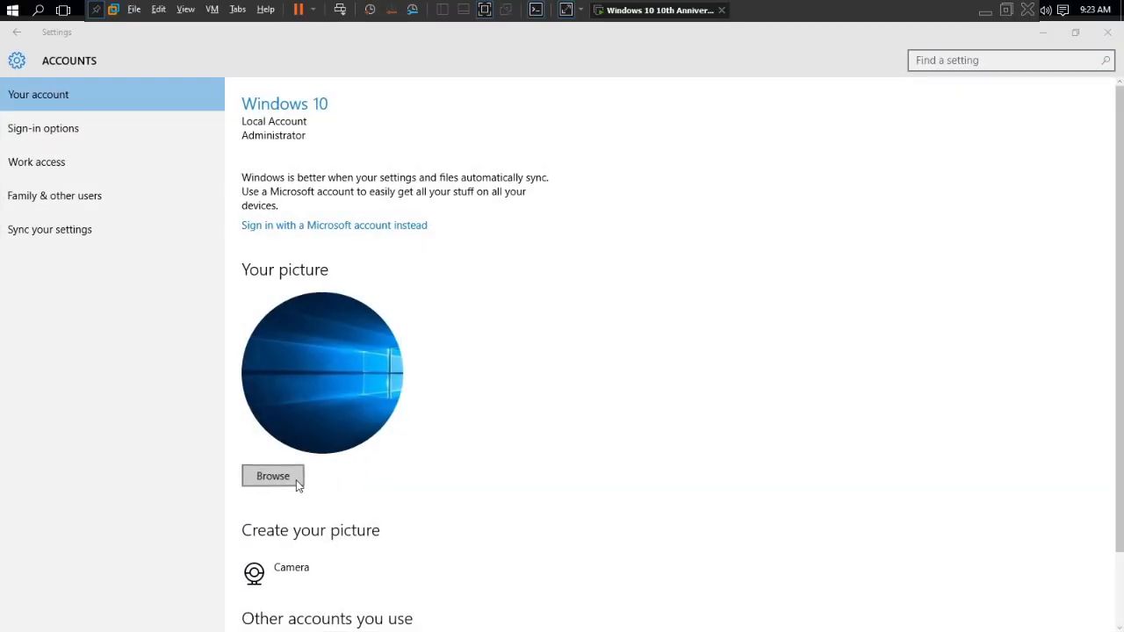
Start saving the current theme and enter 'Miracuolus Windows 10' as its name
left_click(272, 476)
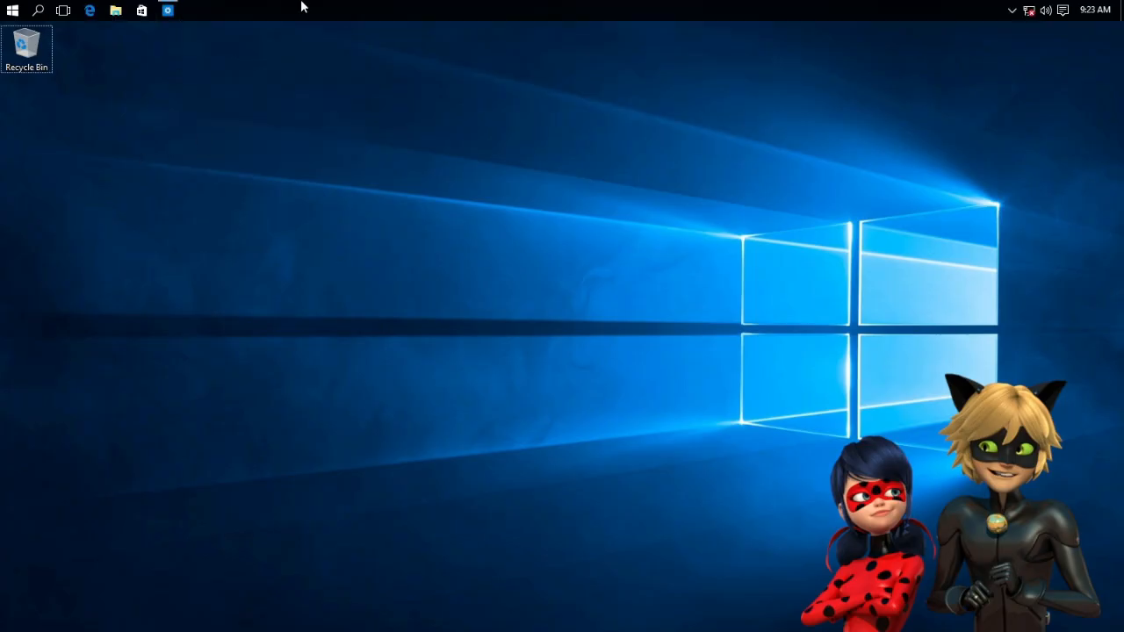
left_click(38, 10)
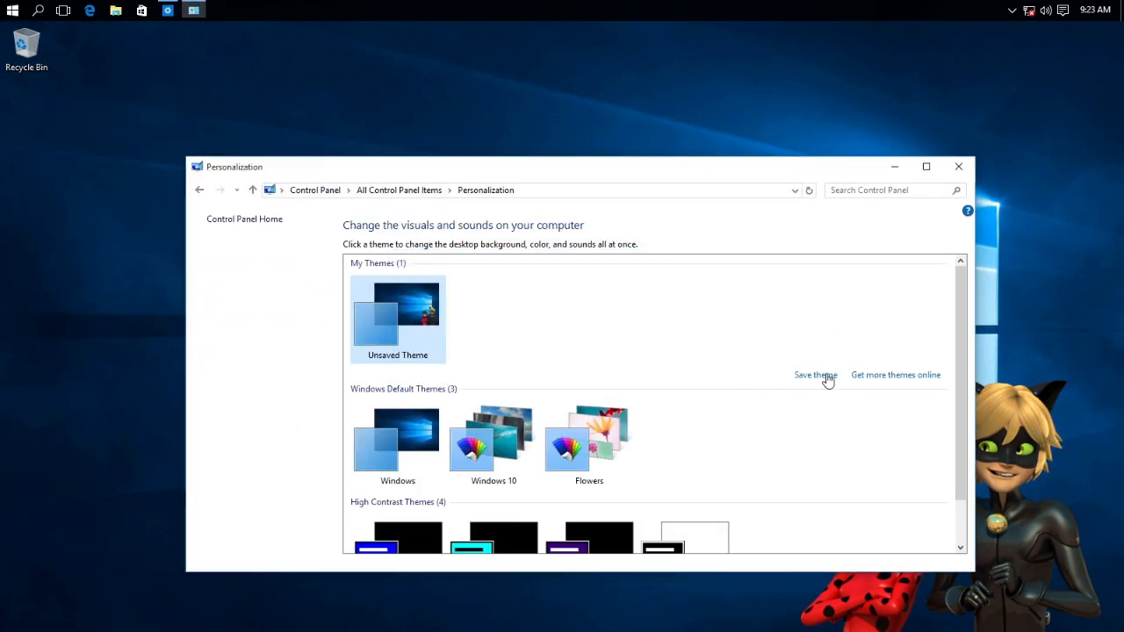
left_click(815, 374)
type("Miracuolus Windows 10 1507")
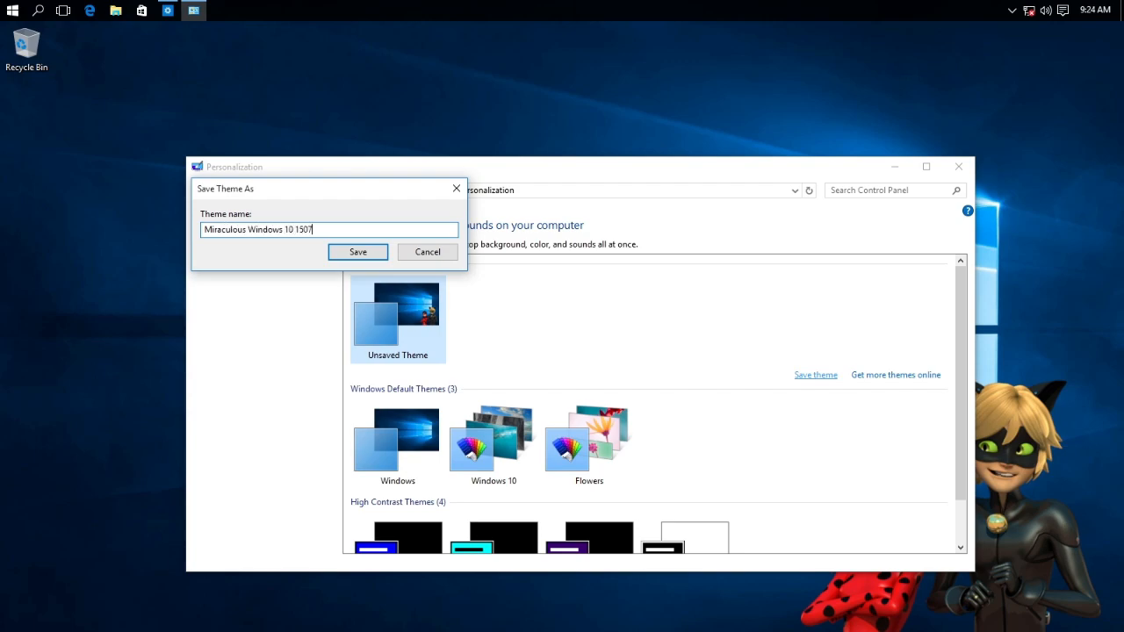